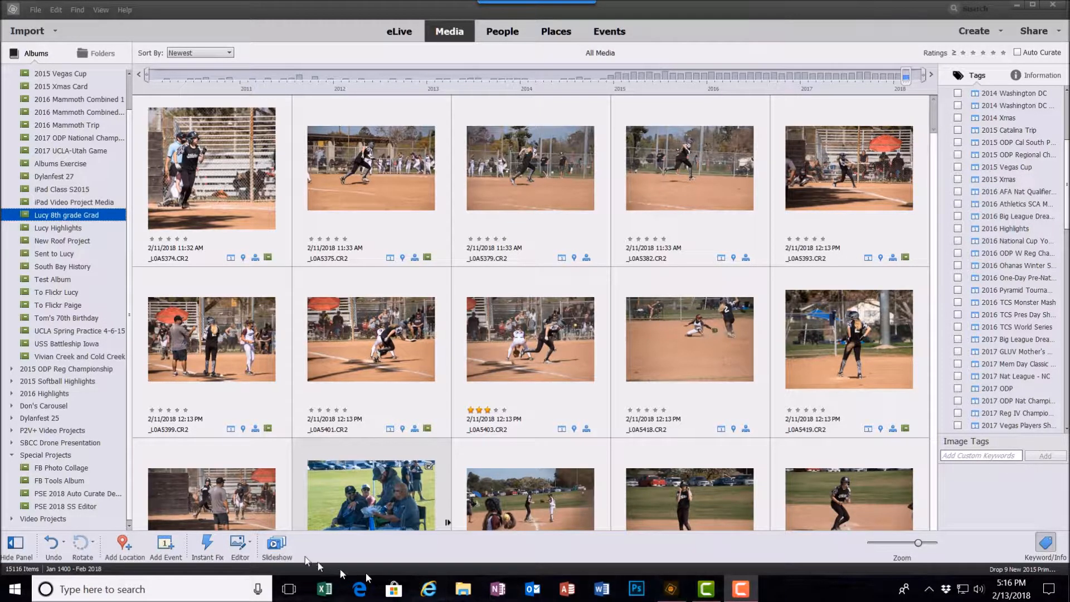
Open the PSE 2018 SS Editor album and sort its media by Album Order
click(58, 507)
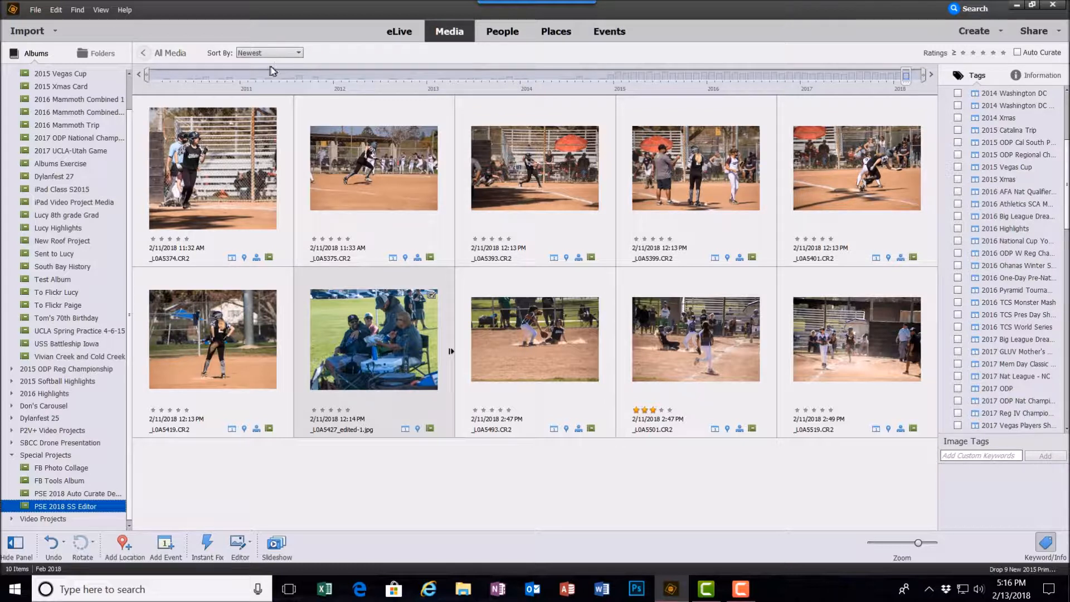
click(299, 54)
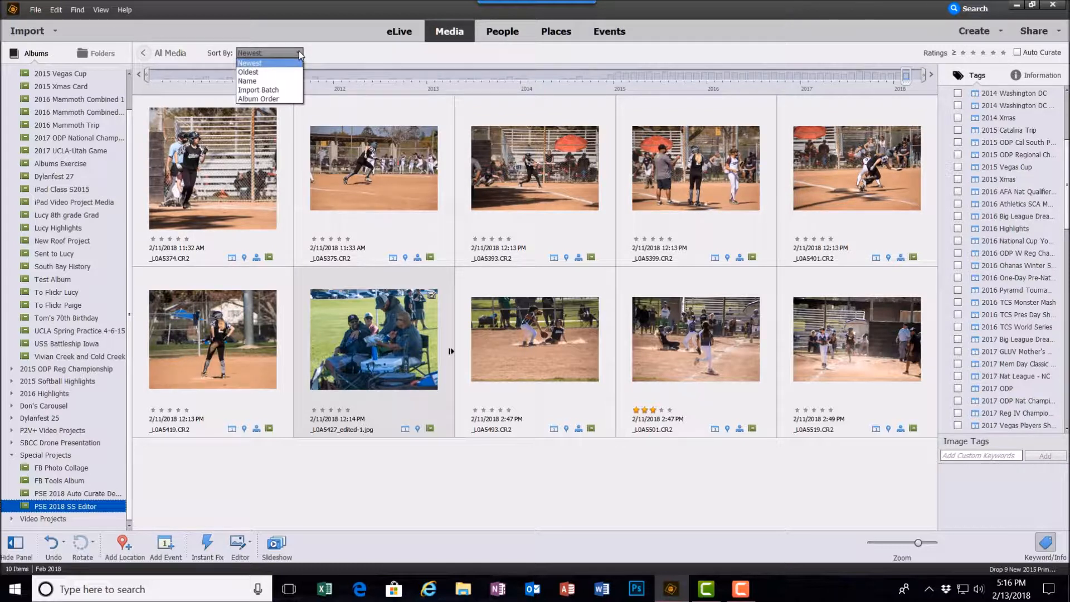
click(245, 99)
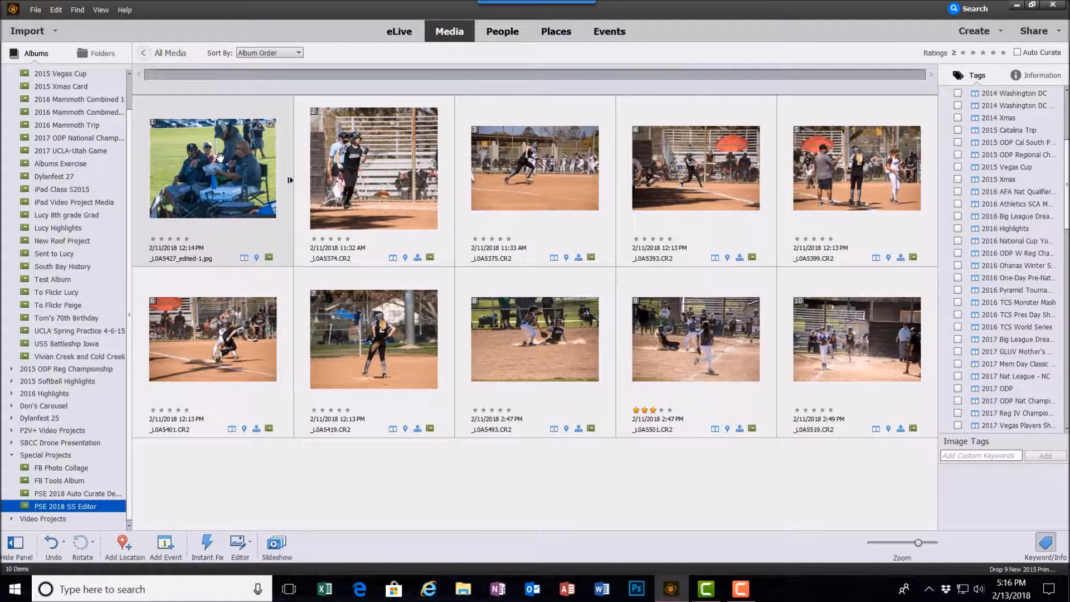
Select all photos in the album, create a slideshow from them, and pause its playback
key(ctrl+a)
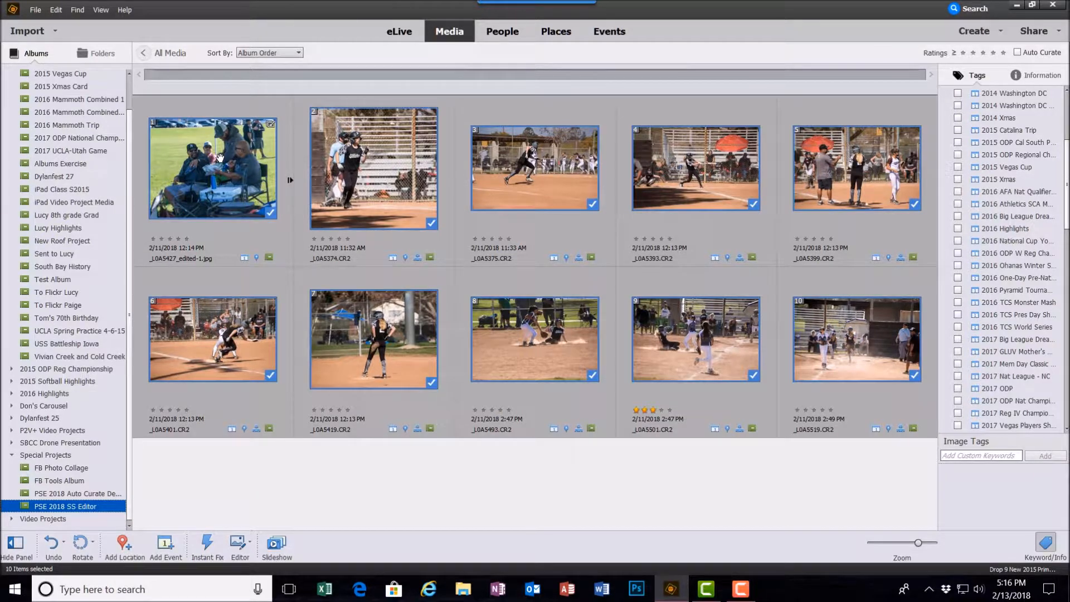
click(275, 547)
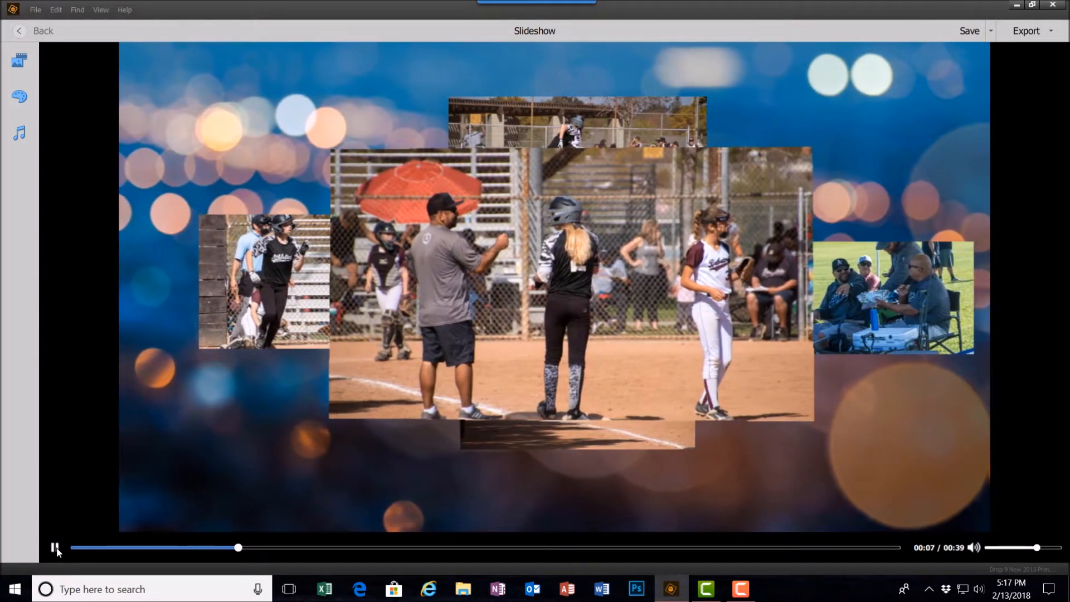
click(54, 548)
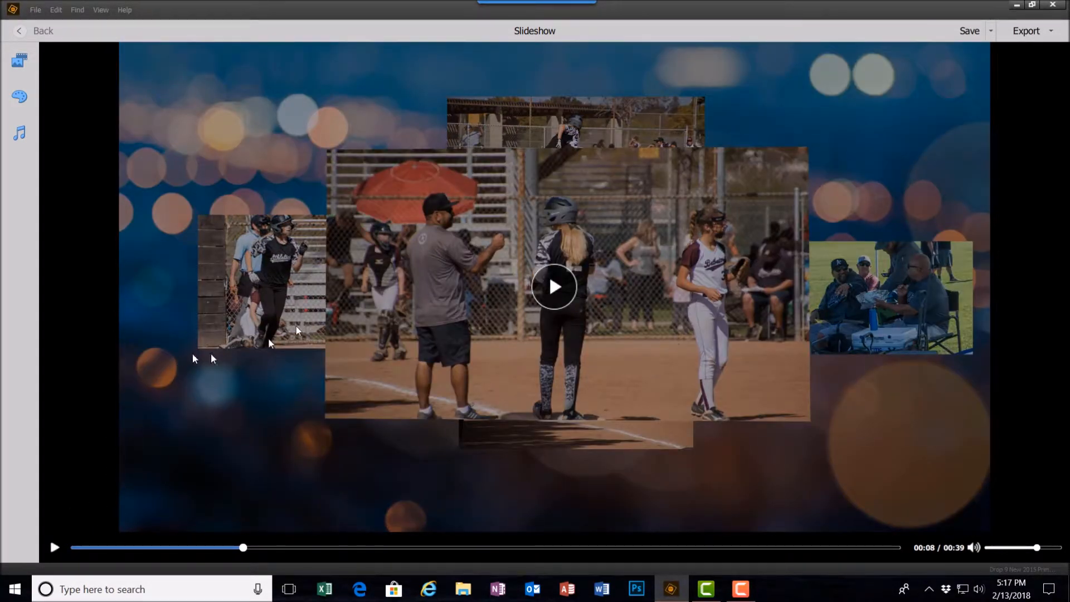
Browse the slideshow themes, apply the Pan & Zoom theme, and pause the preview
click(20, 63)
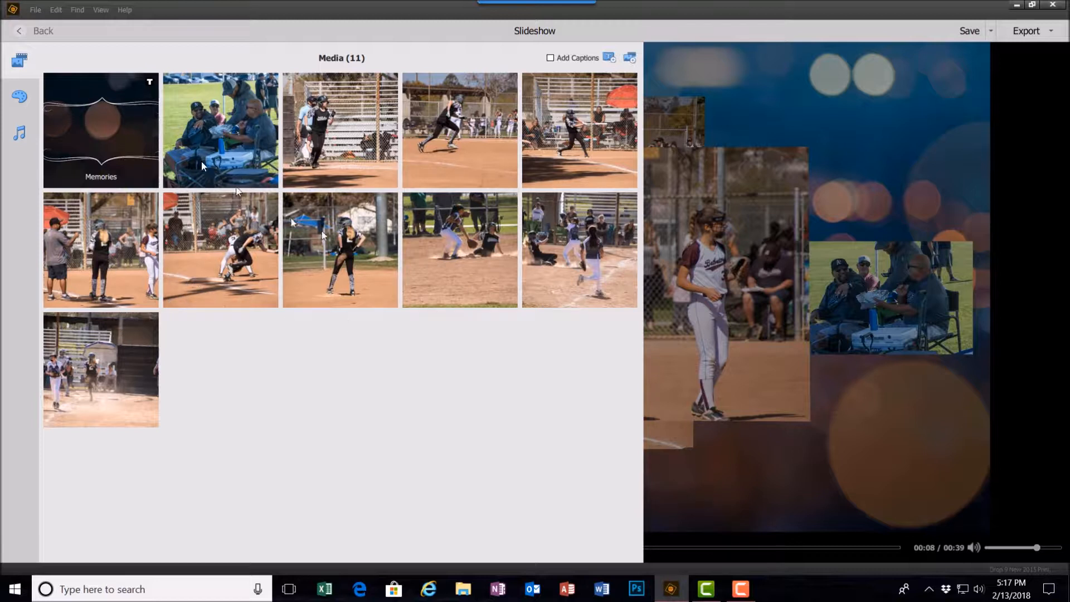
click(20, 98)
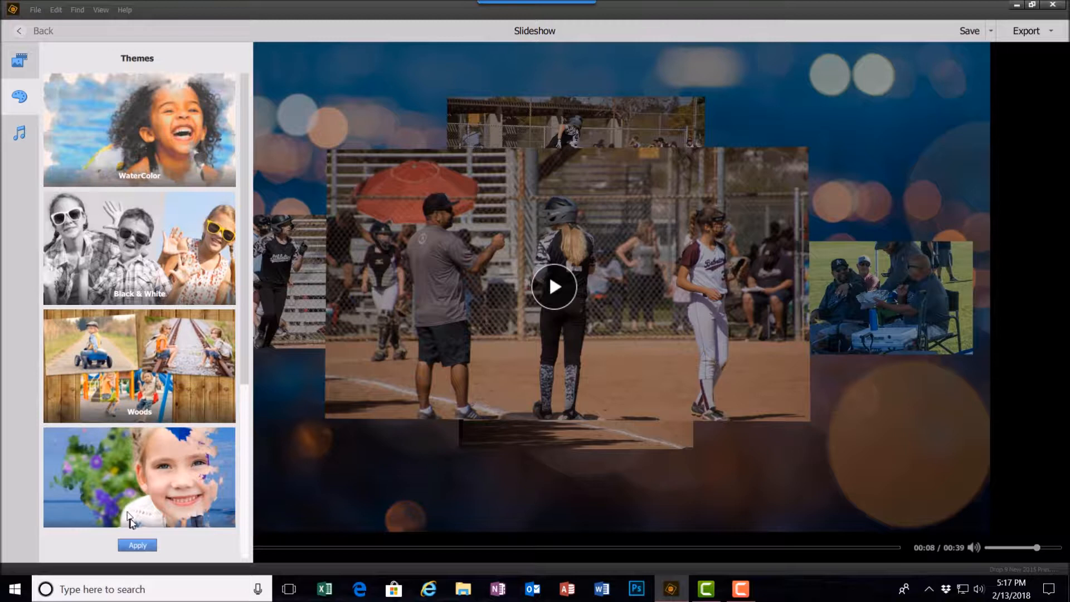
scroll(181, 485, down, 5)
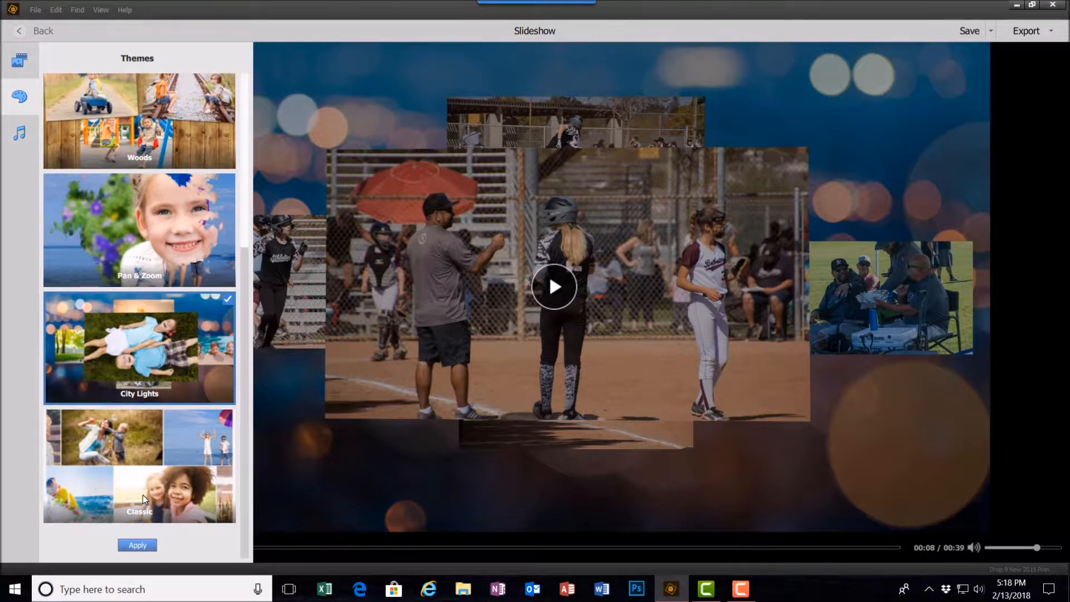
scroll(142, 494, up, 5)
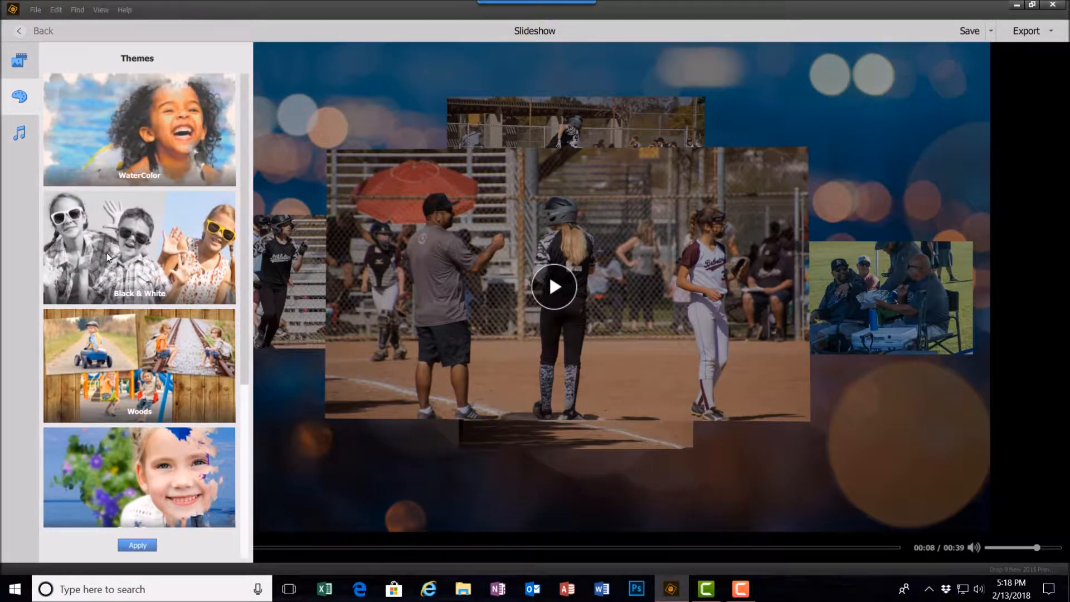
scroll(109, 257, down, 3)
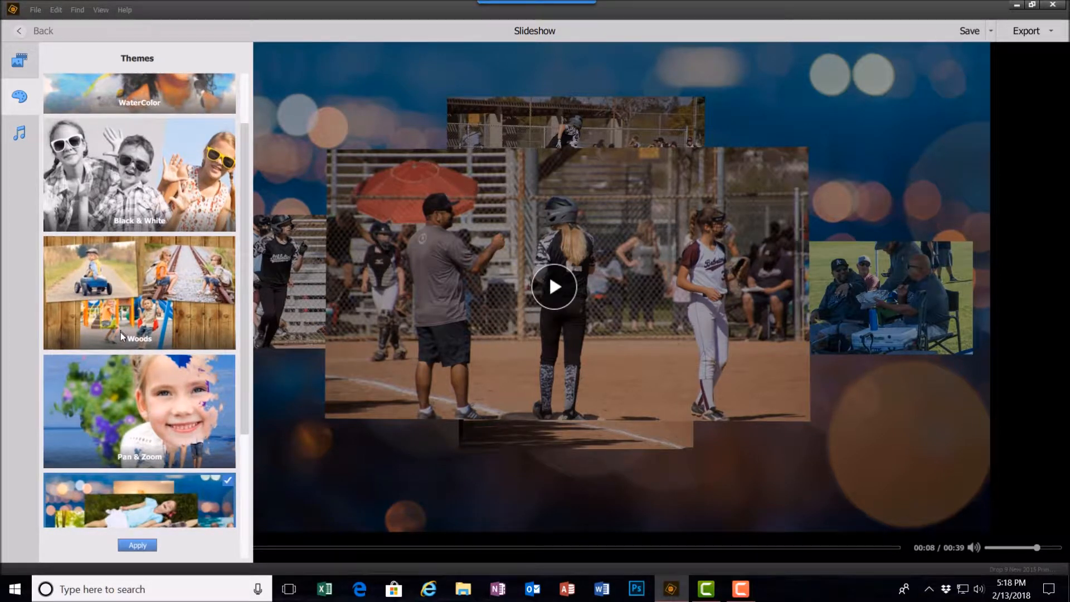
scroll(120, 332, down, 5)
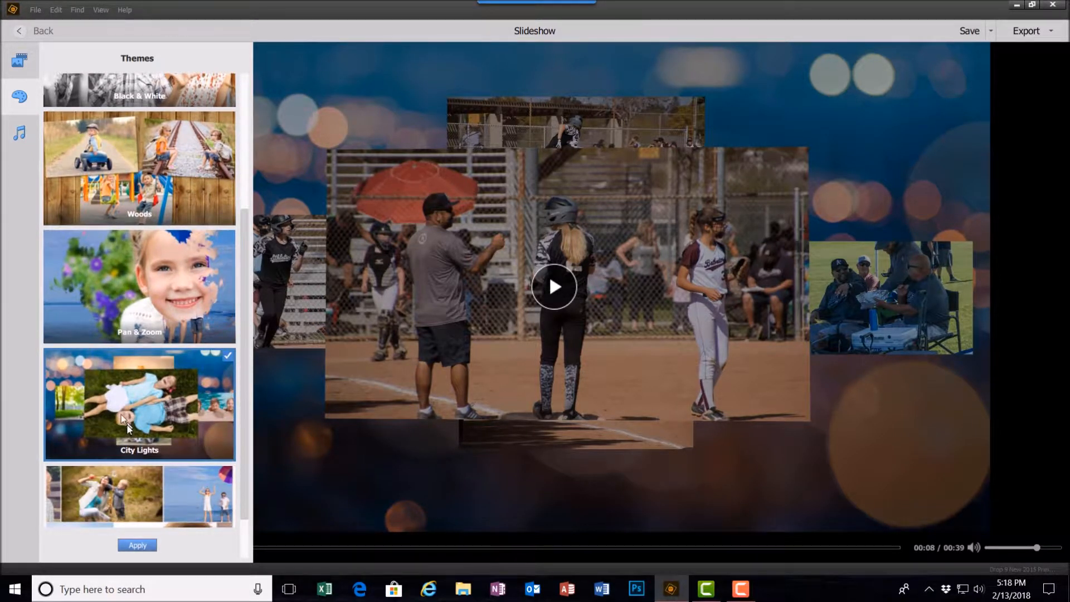
scroll(147, 467, down, 2)
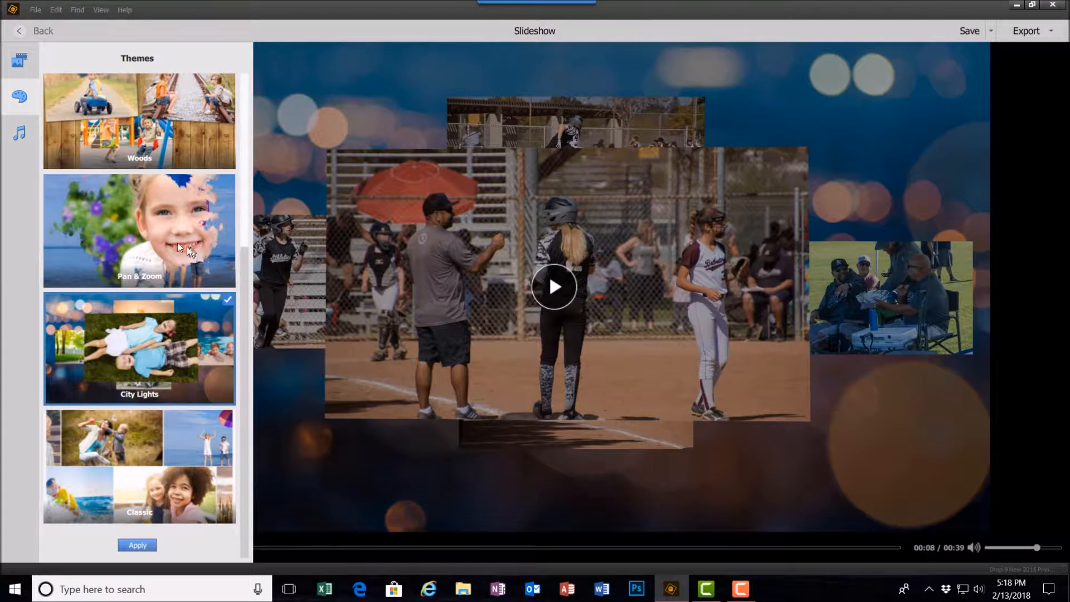
click(156, 235)
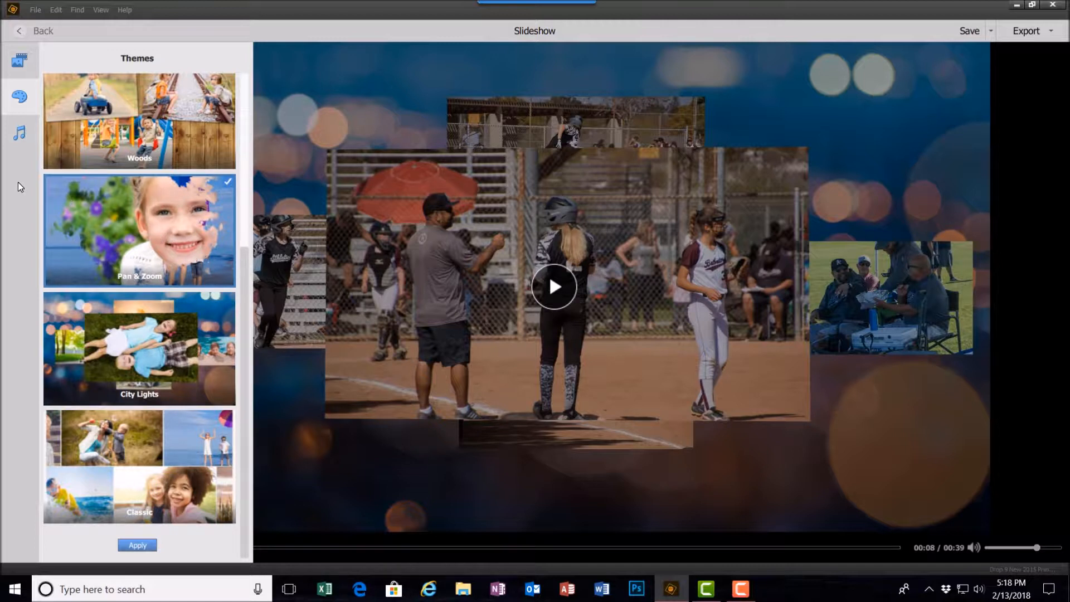
click(138, 546)
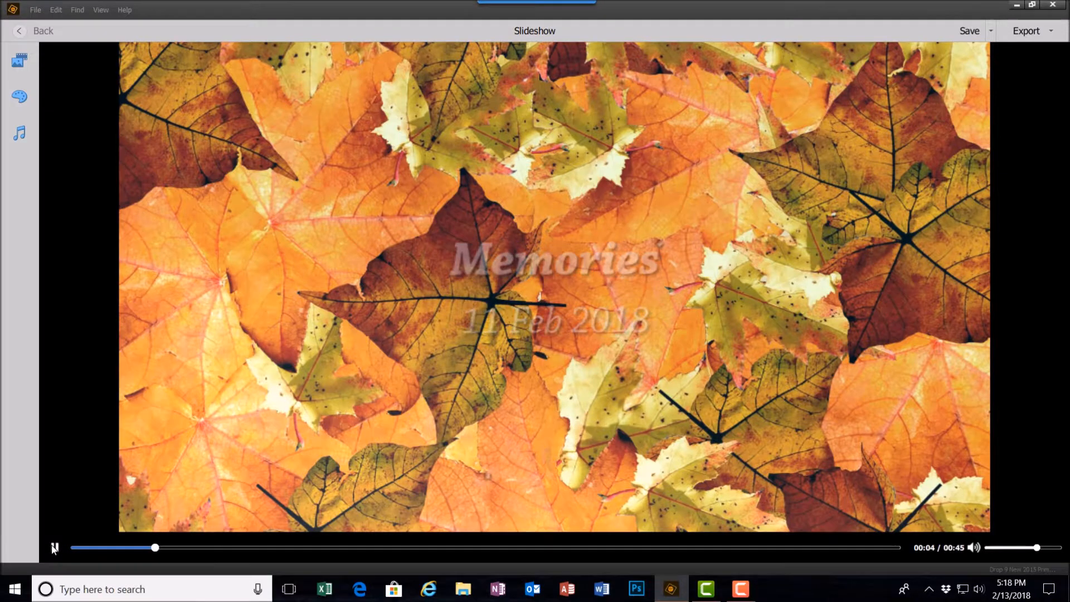
click(54, 549)
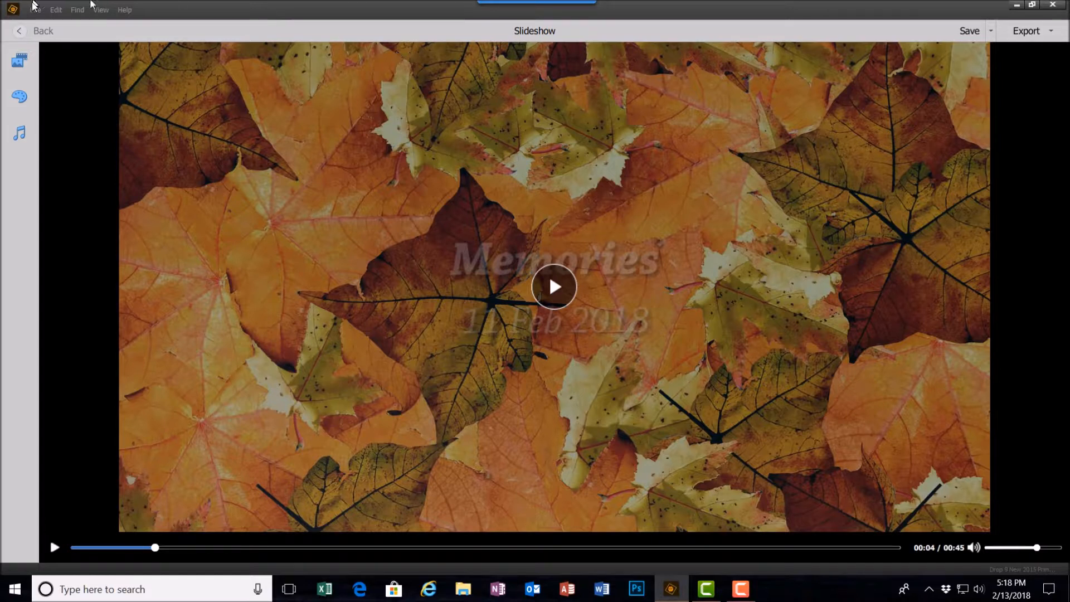
Open the opening title slide and set its title to the player's name followed by Softball Games
click(21, 63)
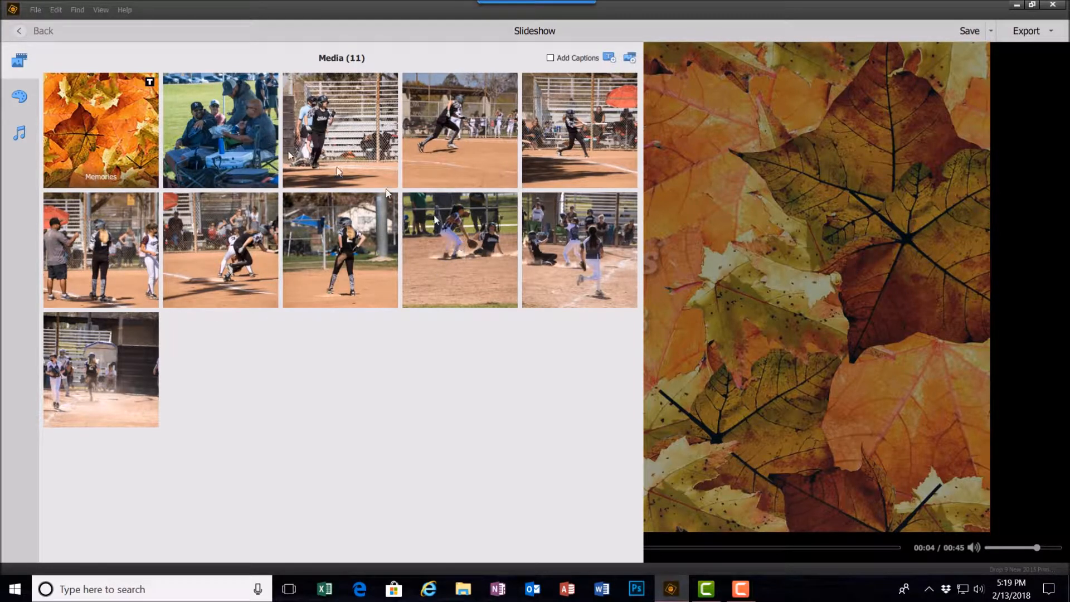
double_click(108, 122)
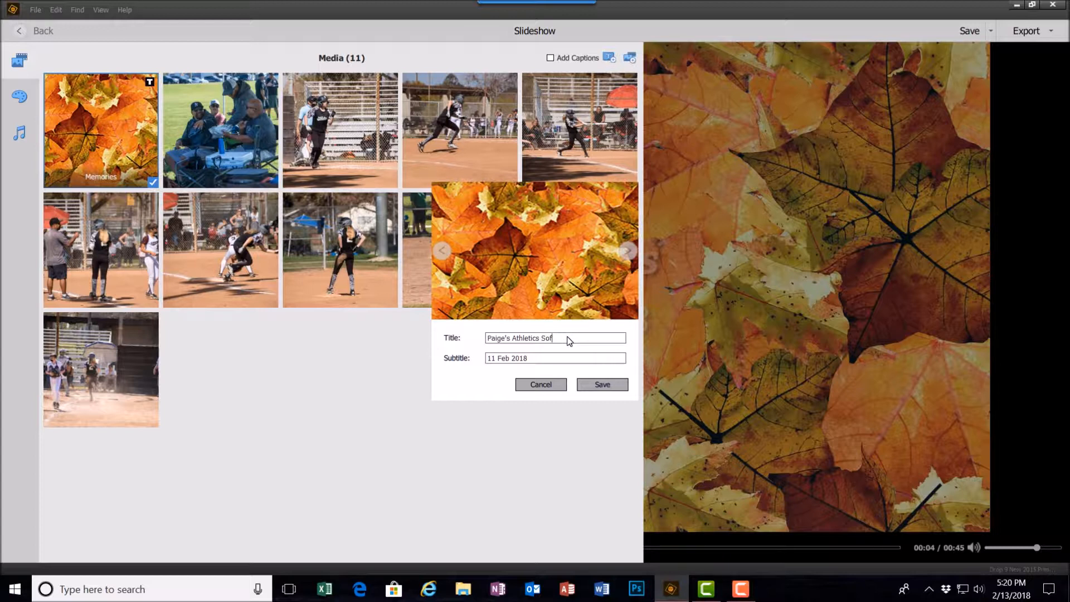
key(BackSpace)
key(BackSpace)
key(BackSpace)
key(BackSpace)
text(Softball Games)
Set the title slide's subtitle to Last Weekend and save the slide
click(530, 357)
drag(542, 359, 478, 363)
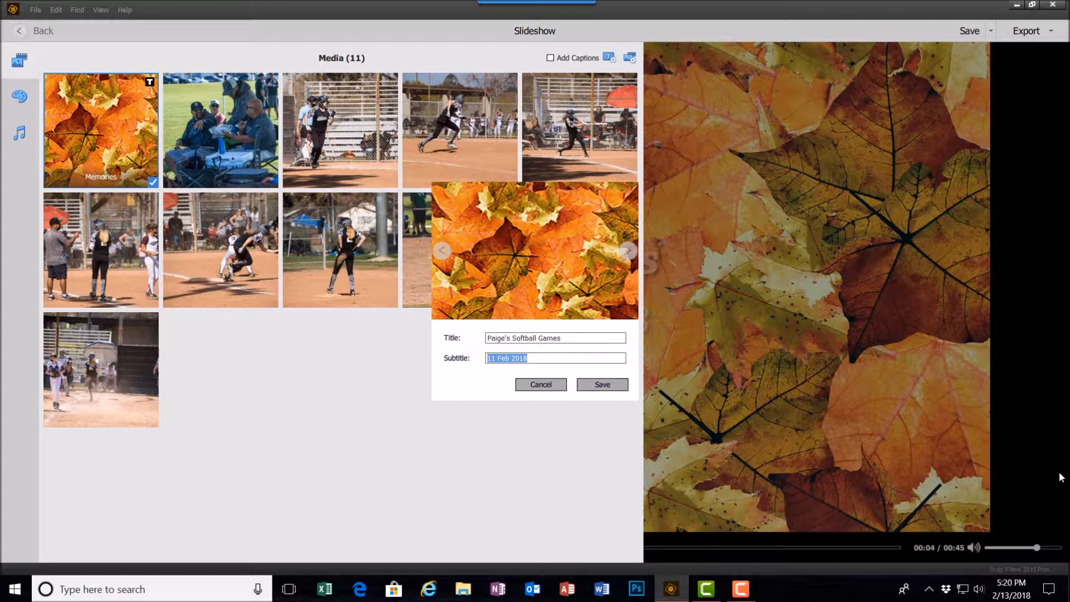
text(Last Weekend)
click(600, 386)
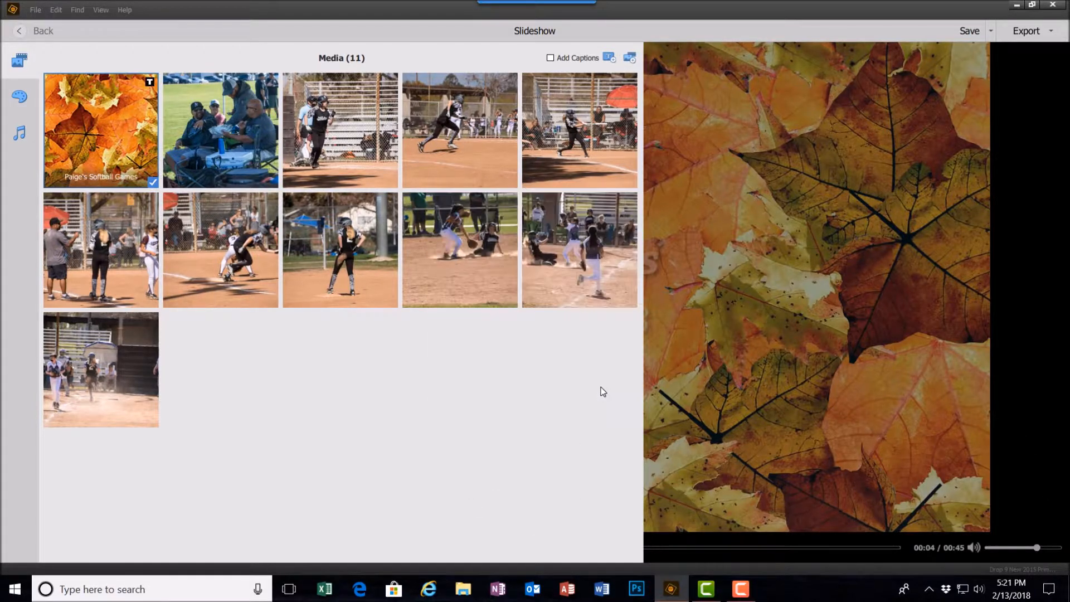
Reopen the title slide, switch its background to the blue textured design, and save it
double_click(124, 128)
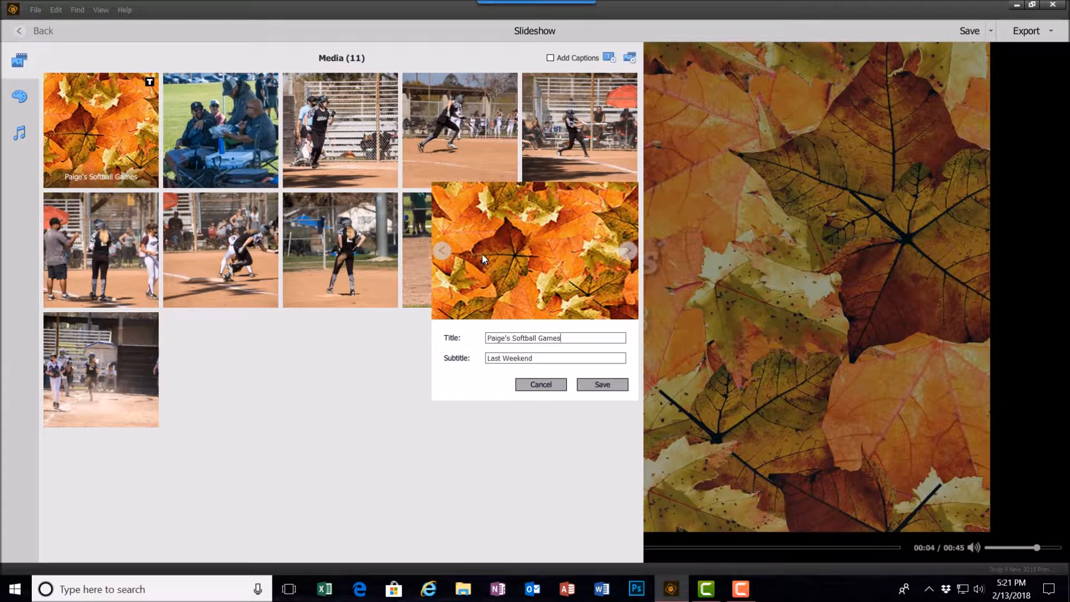
click(627, 251)
click(626, 252)
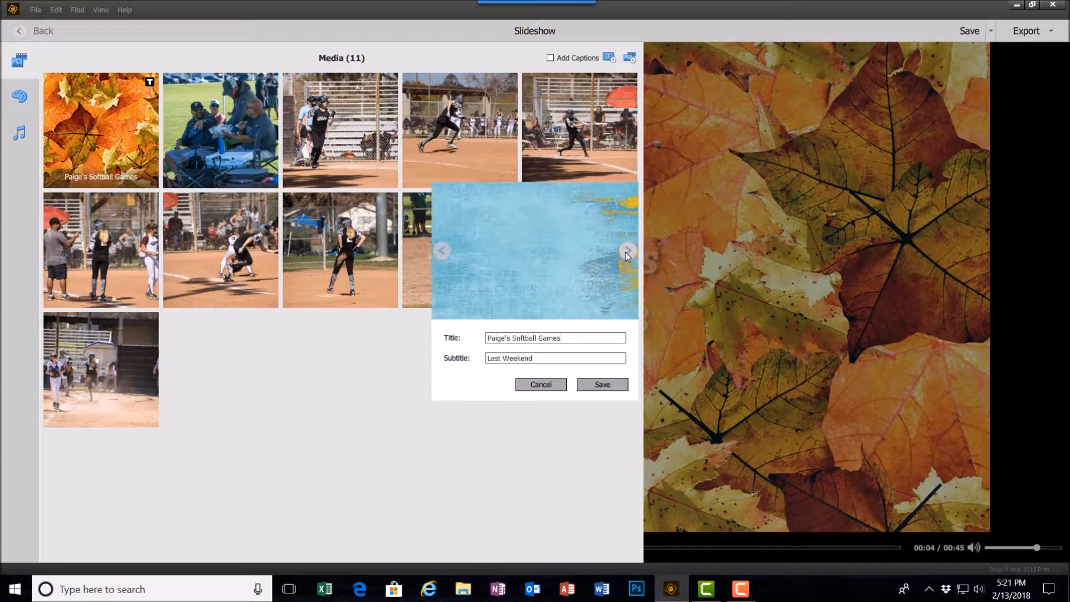
click(625, 252)
click(625, 252)
click(625, 252)
click(625, 252)
click(625, 252)
click(626, 252)
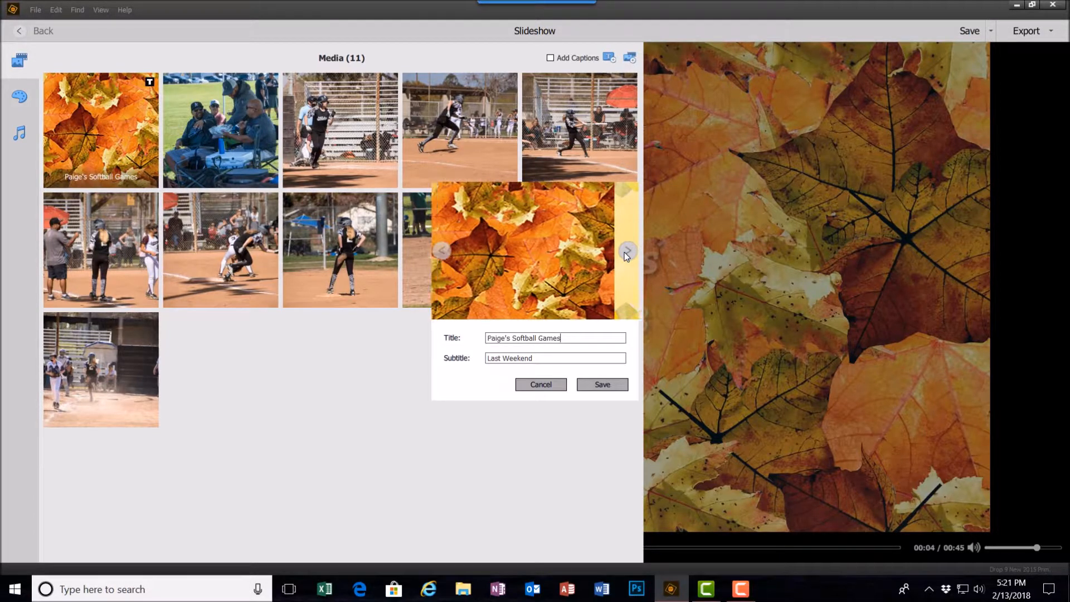
click(444, 250)
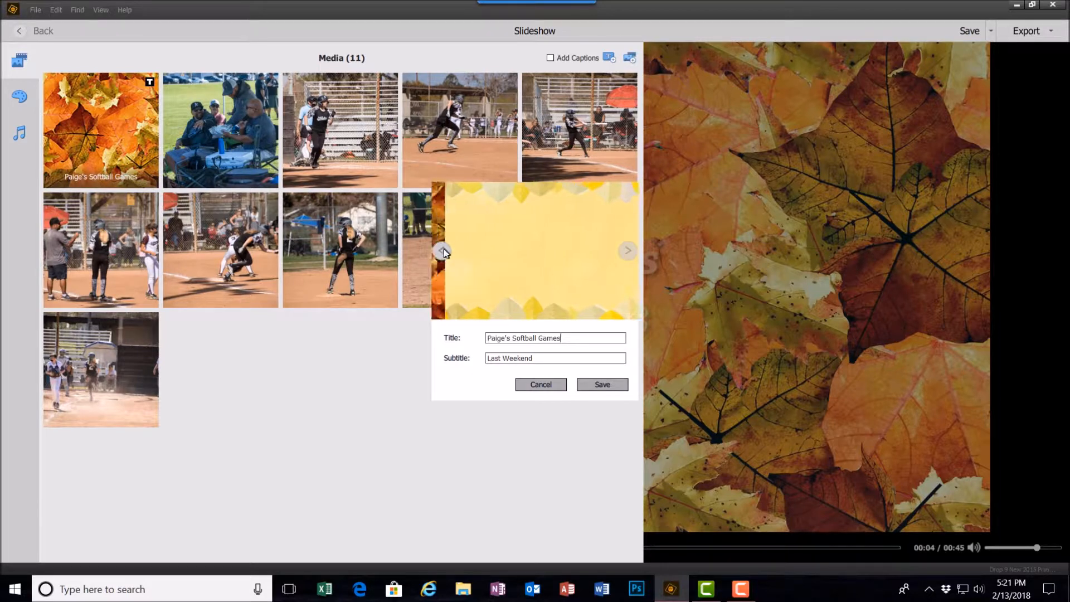
click(444, 250)
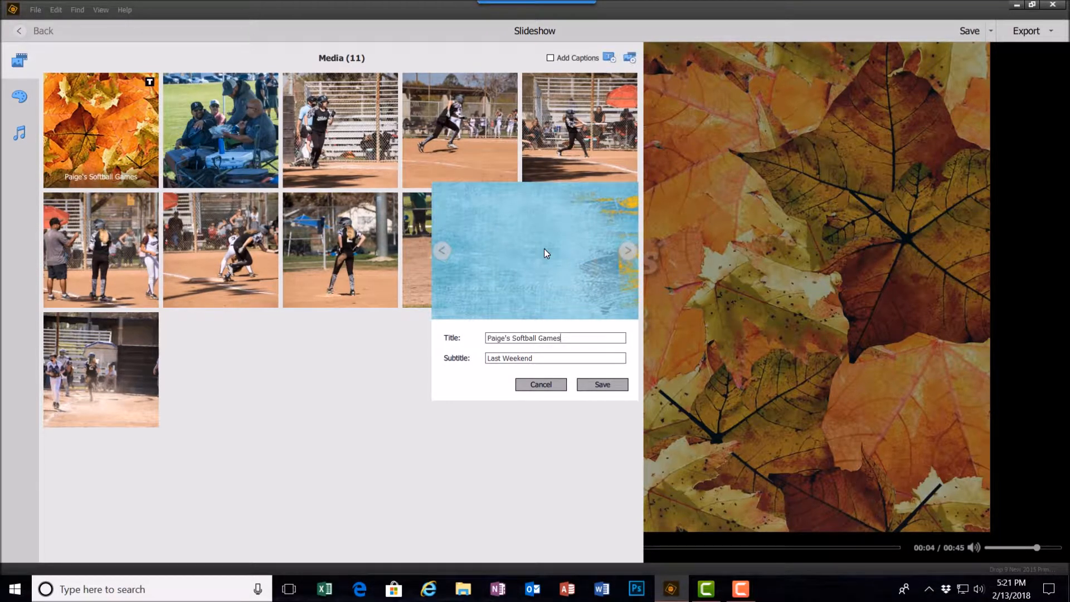
click(607, 385)
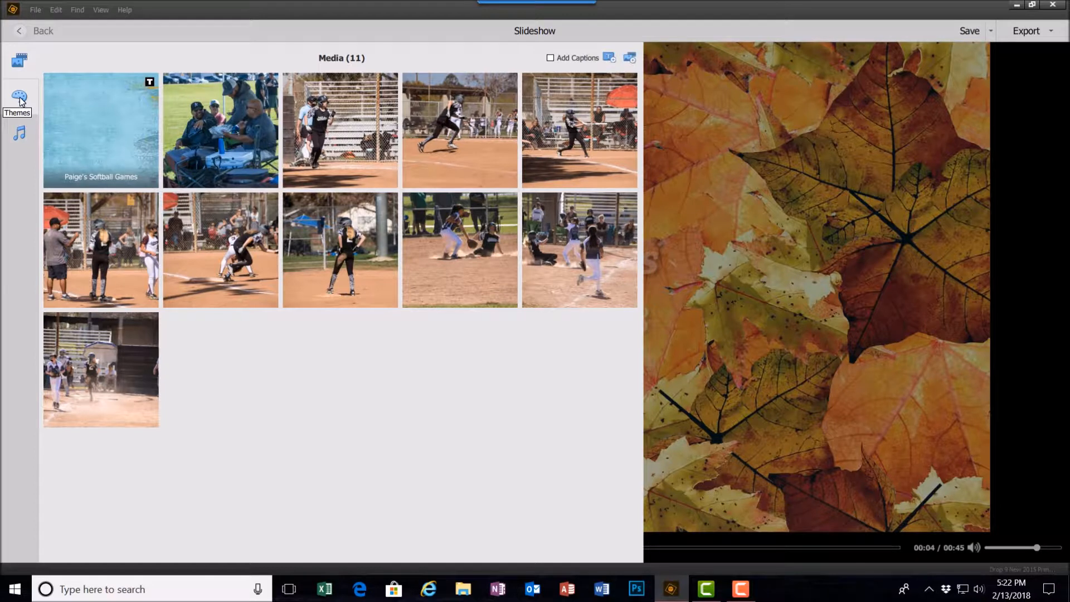
Preview the slideshow playback and return to the media list
click(20, 61)
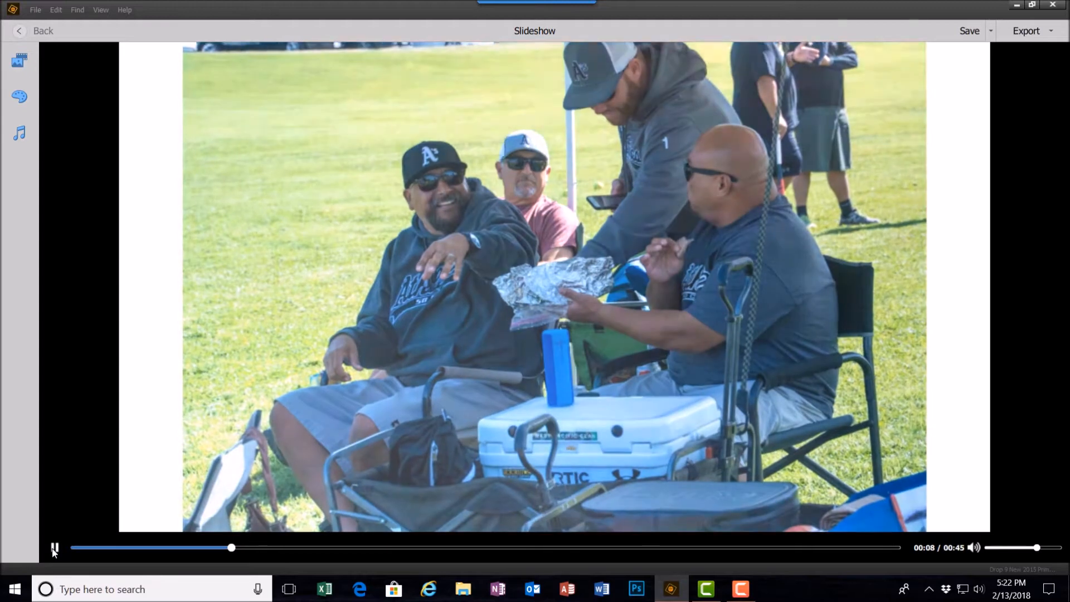
click(52, 548)
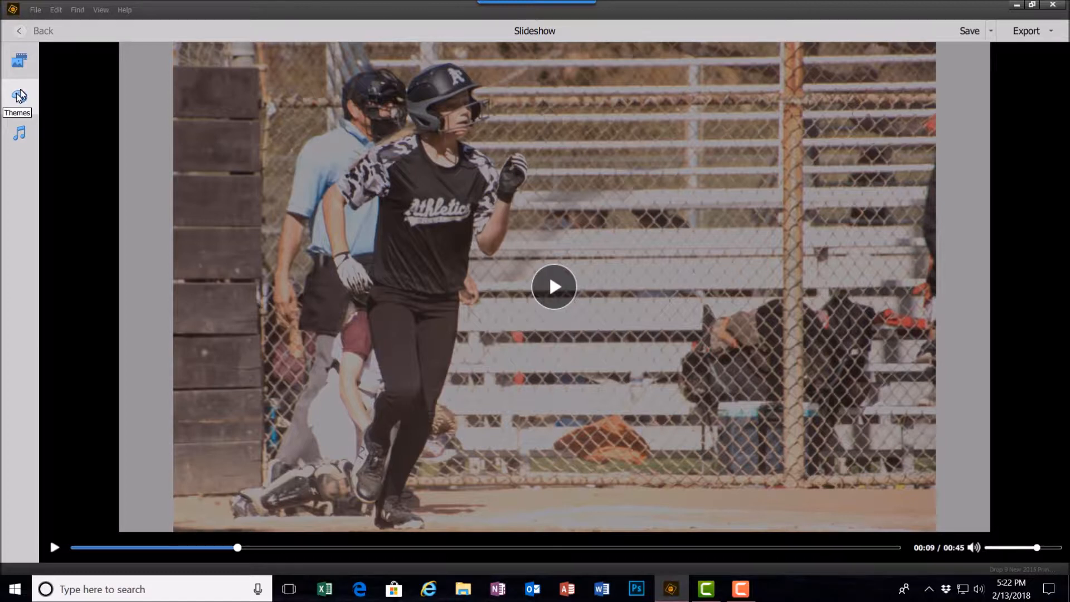
click(21, 60)
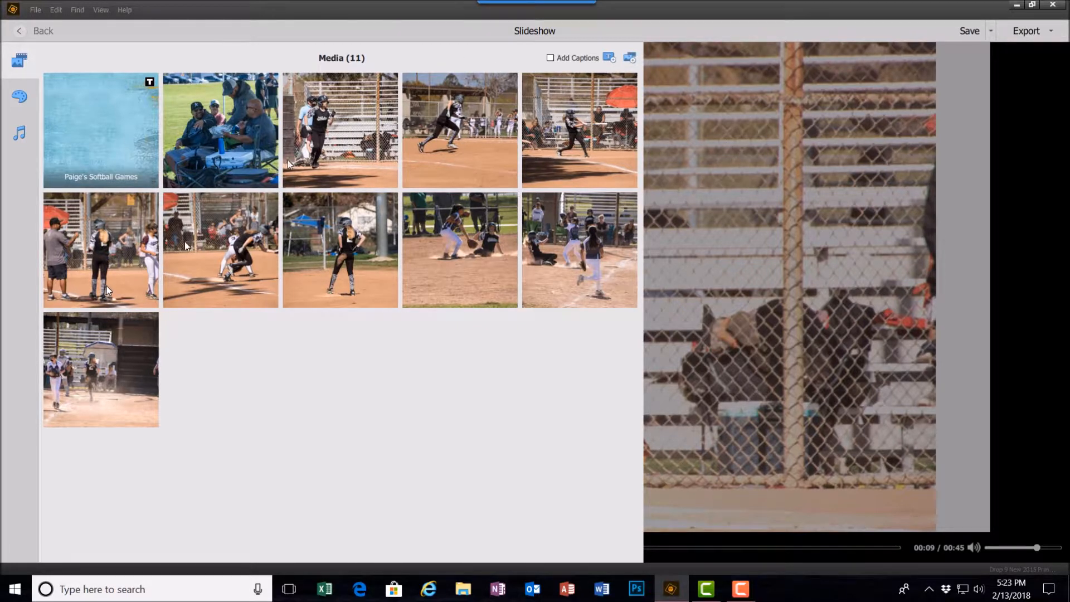
Turn on captions and caption the second photo My Atletics Friends
click(551, 59)
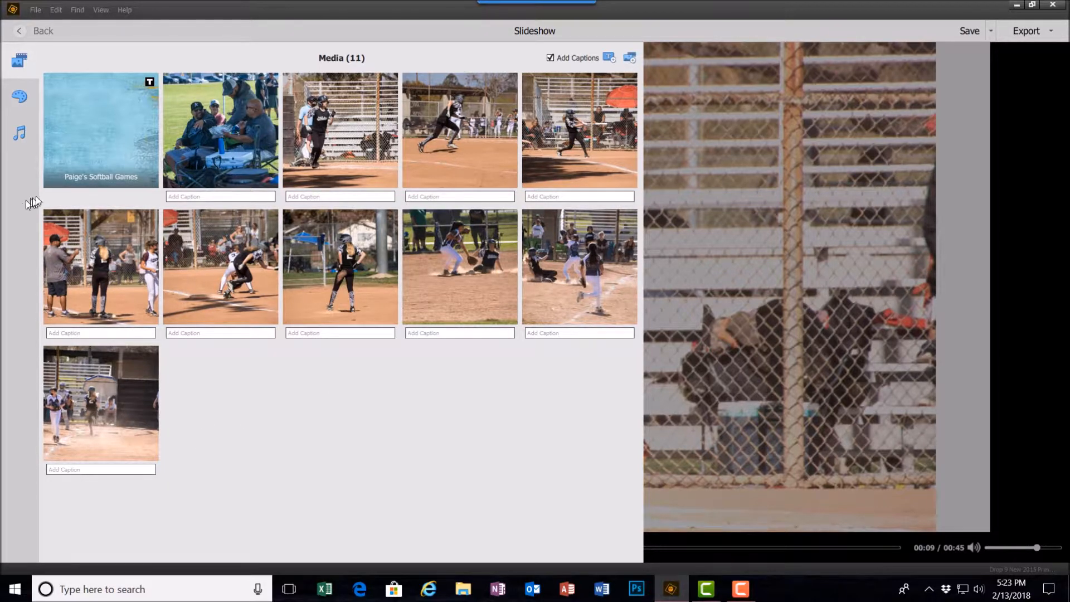
click(173, 187)
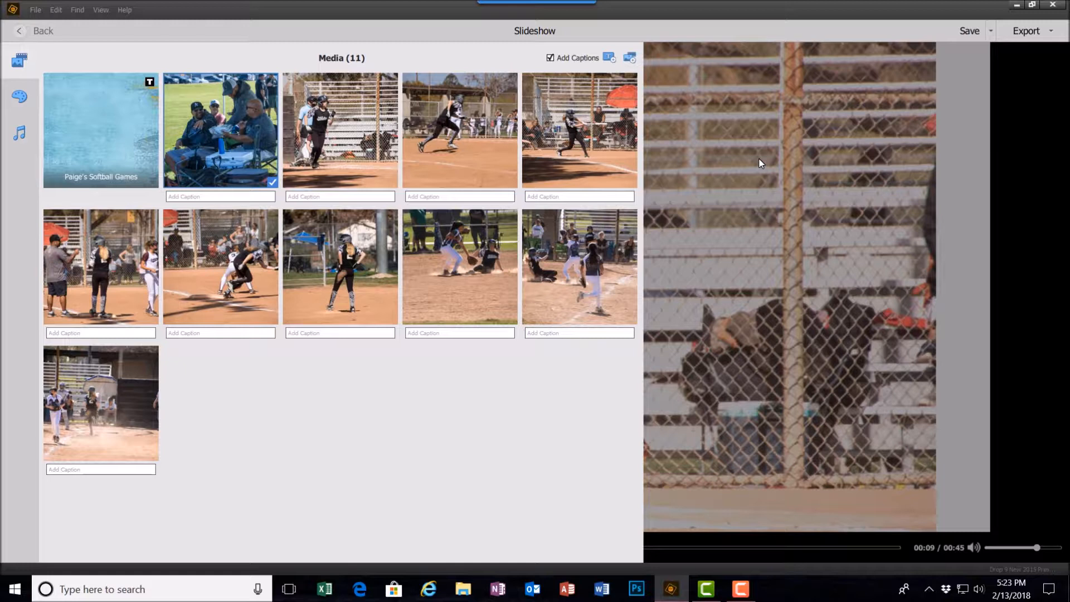
text(My Atletics Friends)
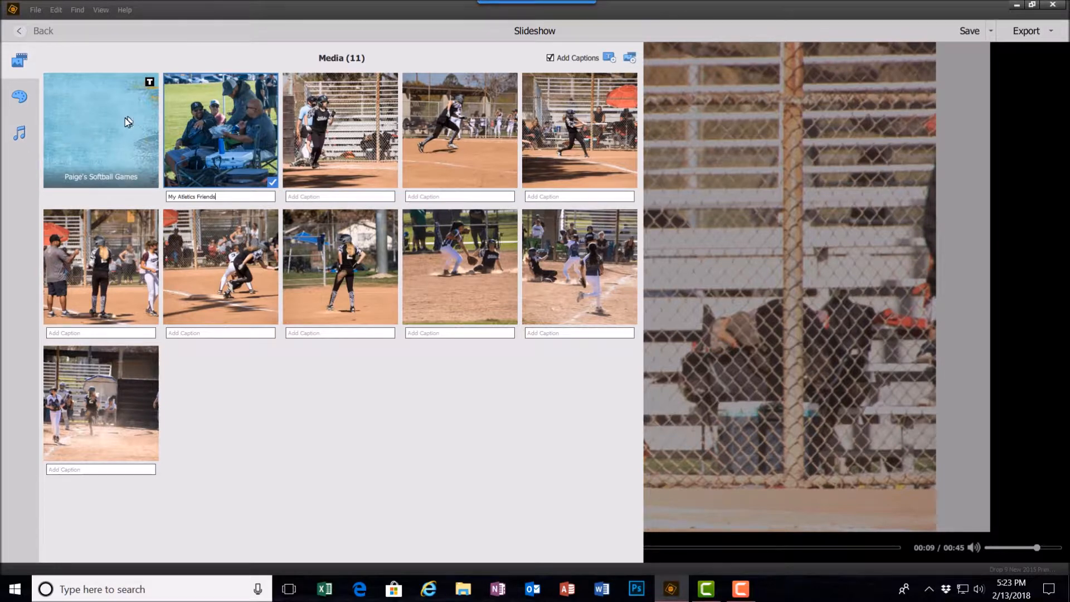
Add a text slide titled The End with the blue textured background and move it to the end of the slideshow
click(611, 59)
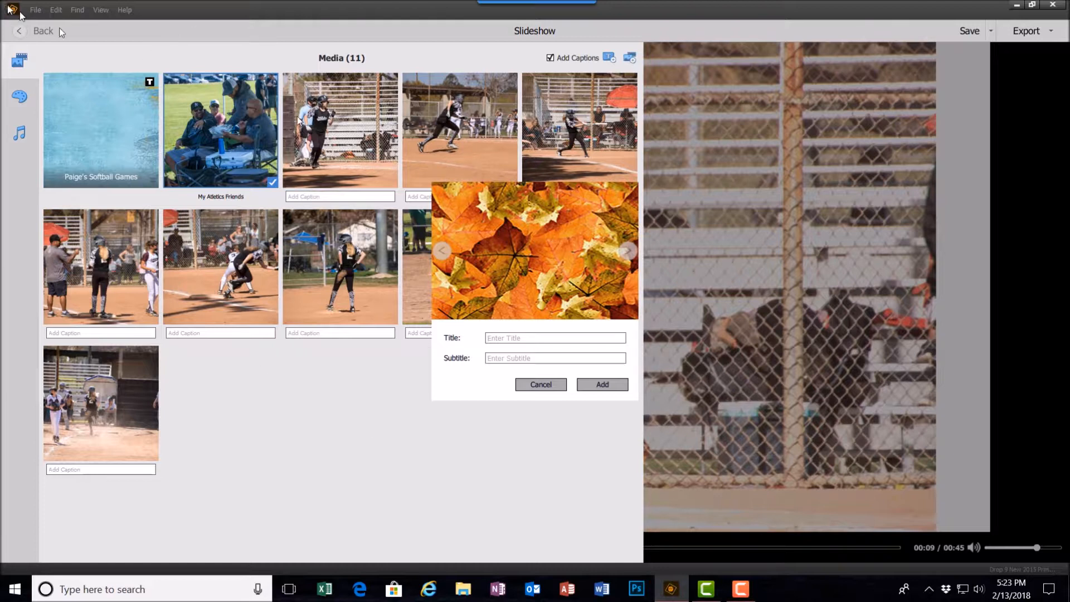
click(593, 338)
text(The End)
click(443, 253)
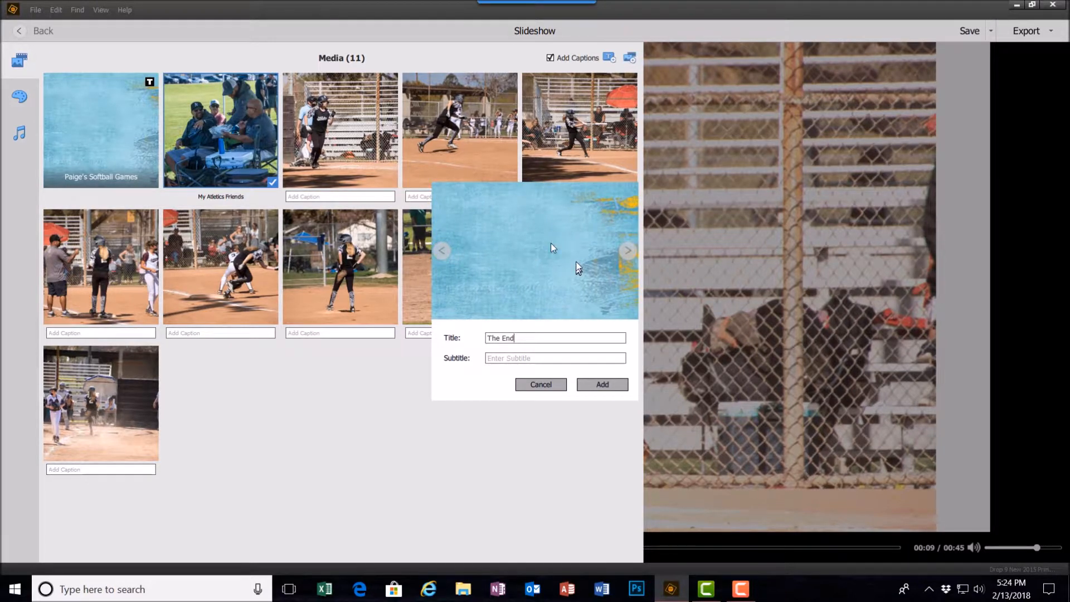
click(603, 384)
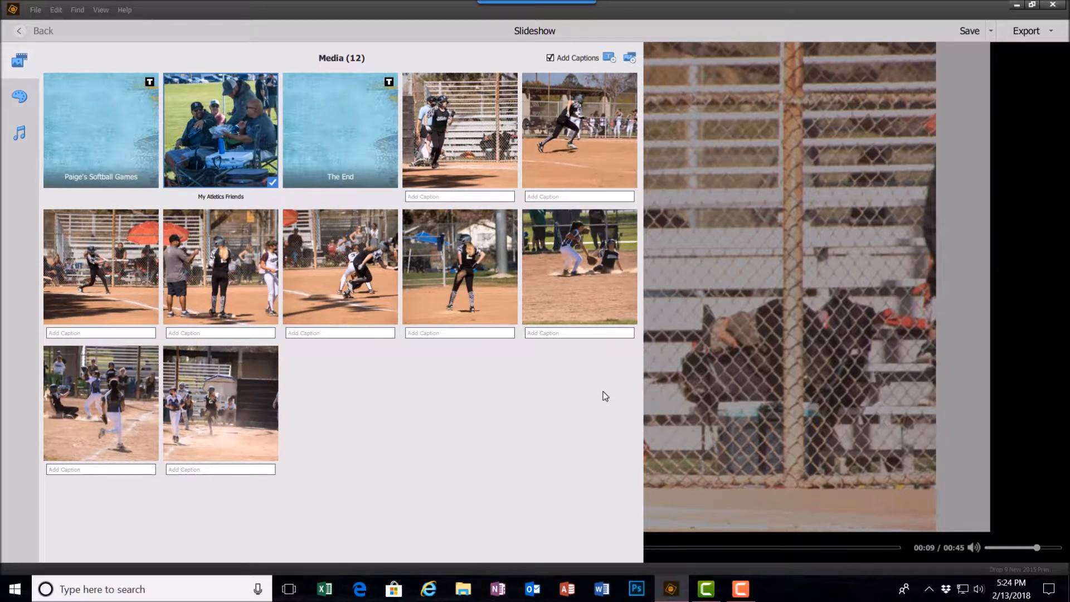
click(352, 125)
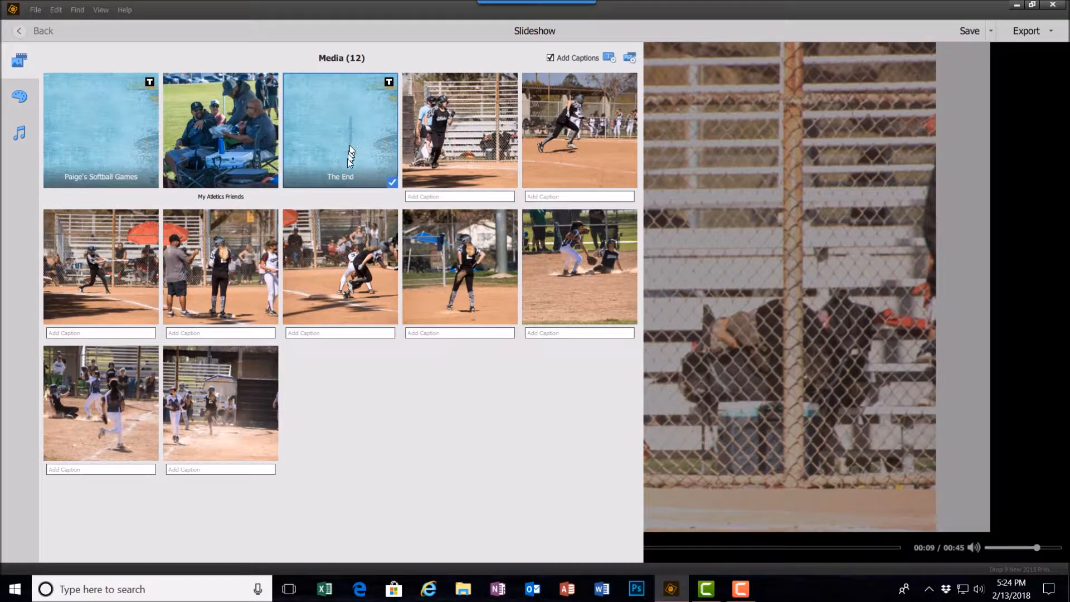
drag(354, 139, 310, 403)
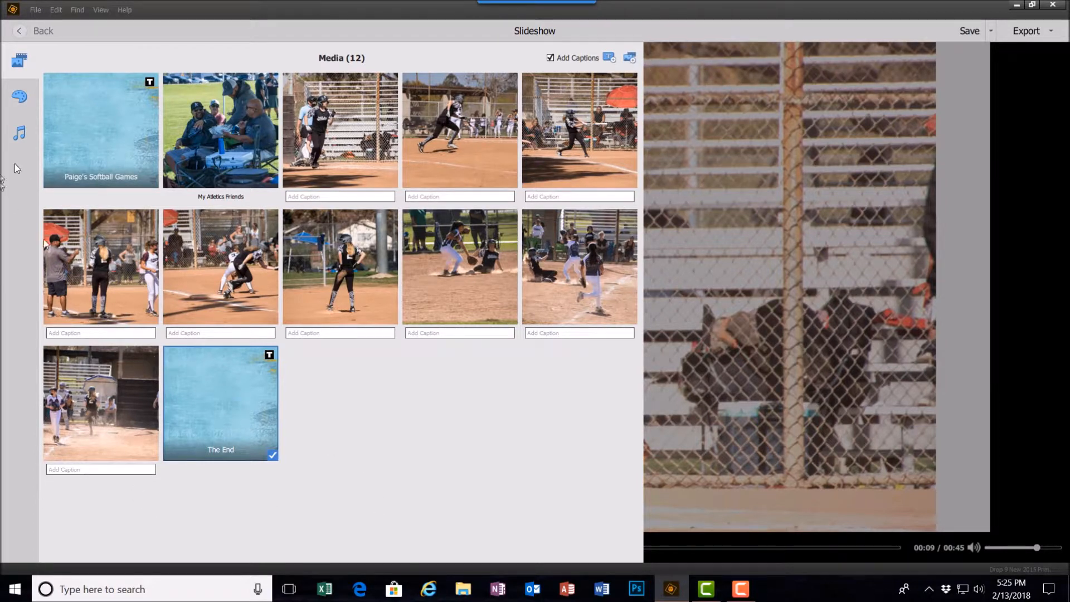
Apply the Pan & Zoom theme to the slideshow and play a short preview
click(20, 97)
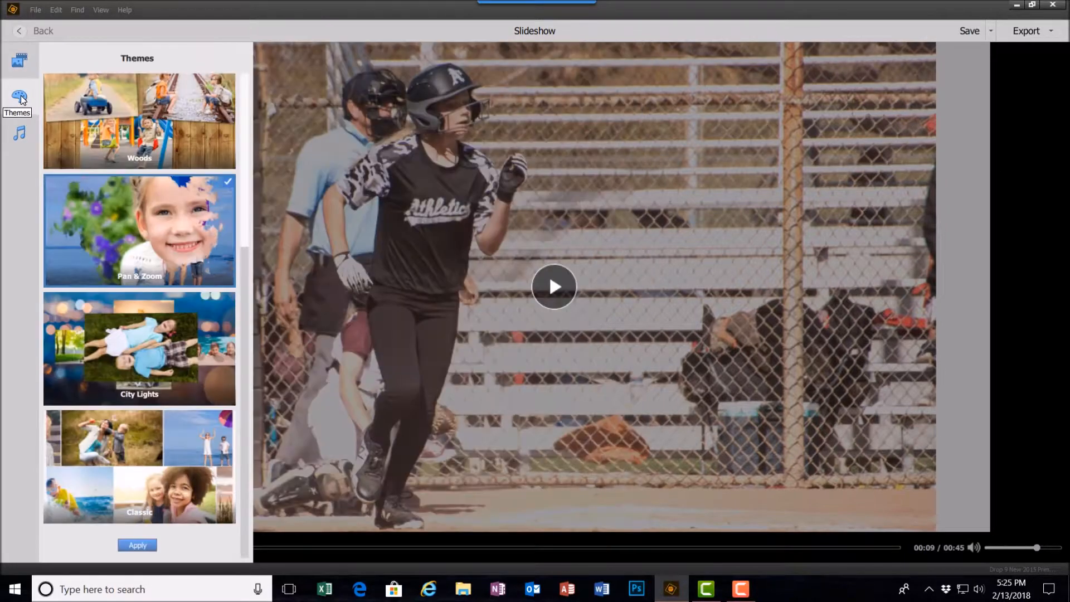
click(137, 546)
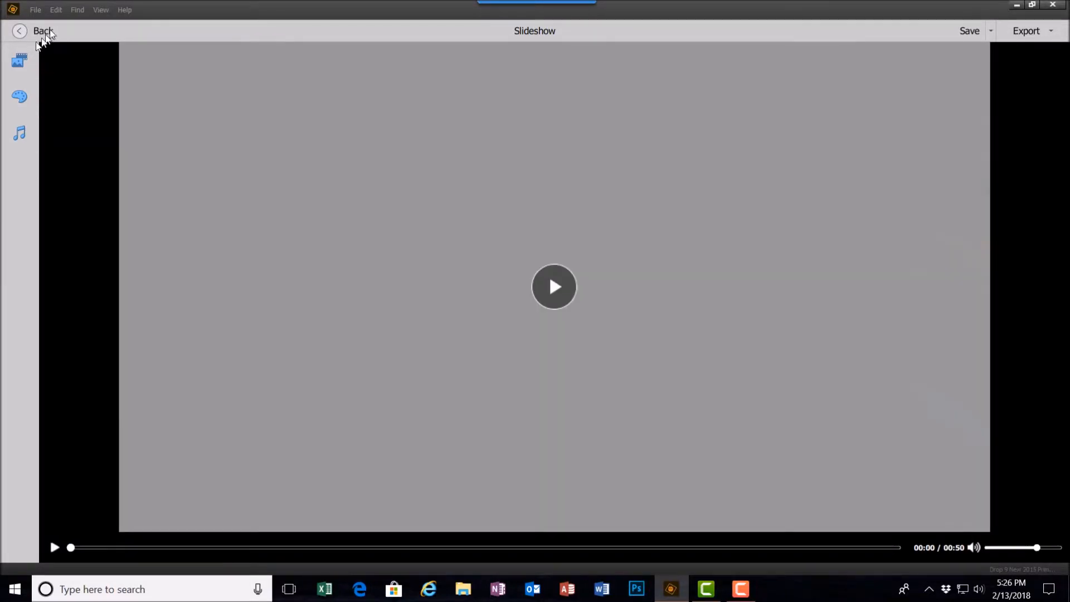
click(17, 61)
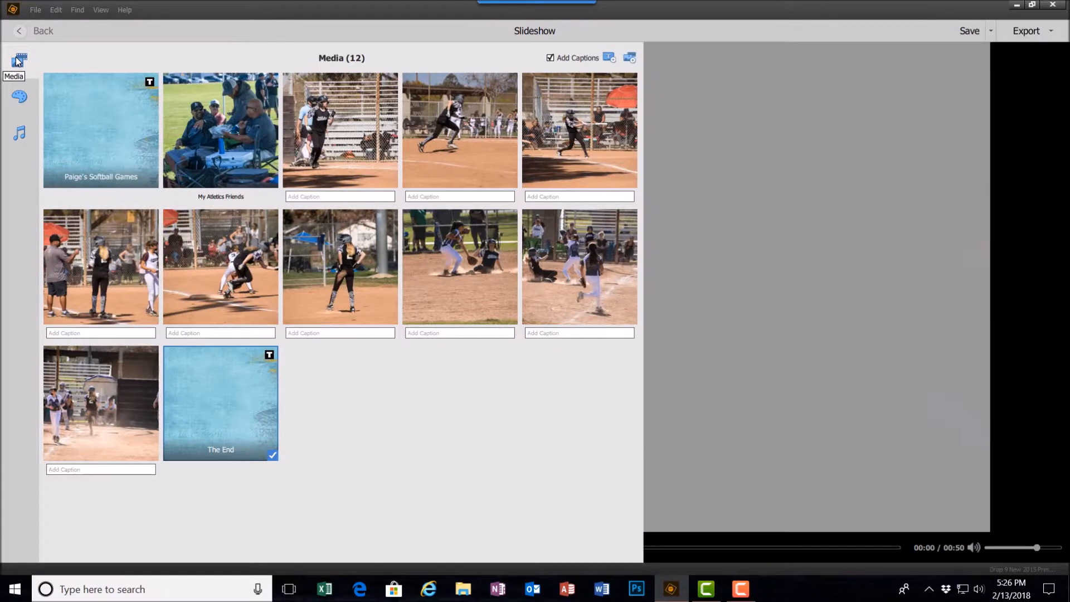
click(21, 98)
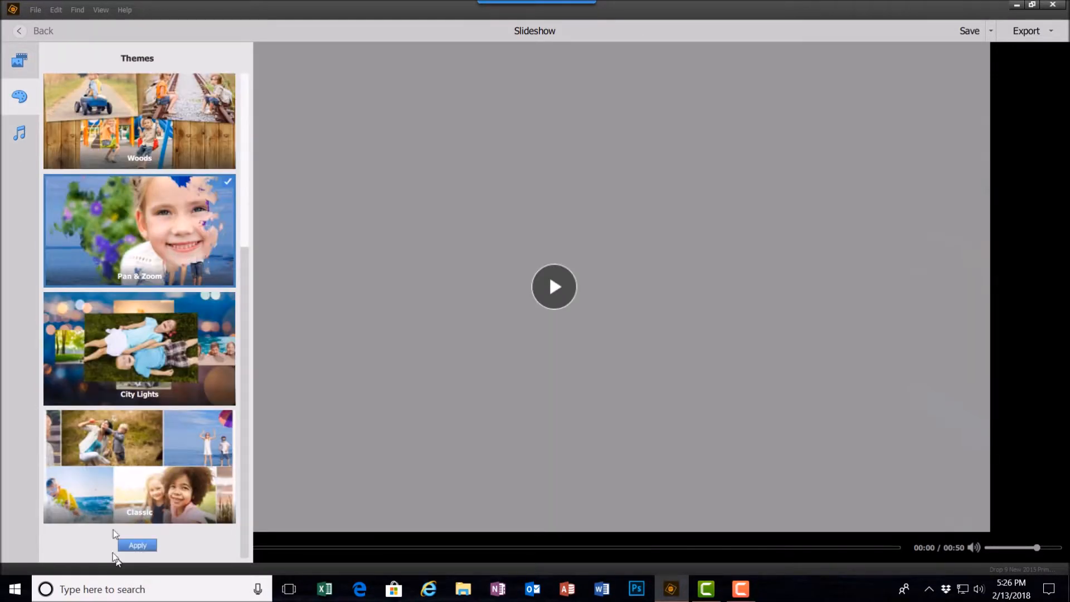
click(133, 545)
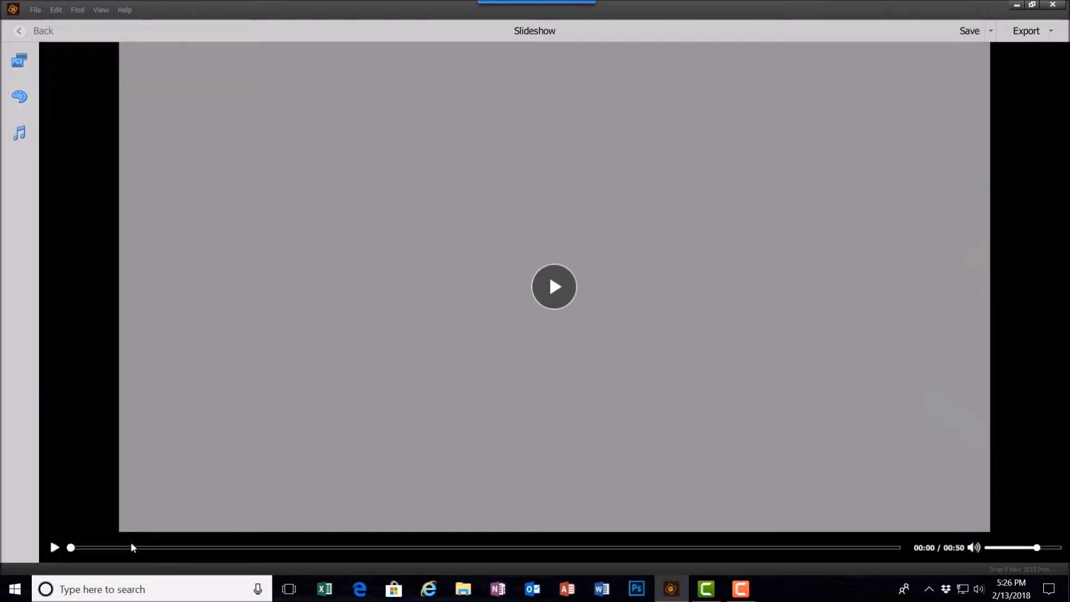
click(55, 547)
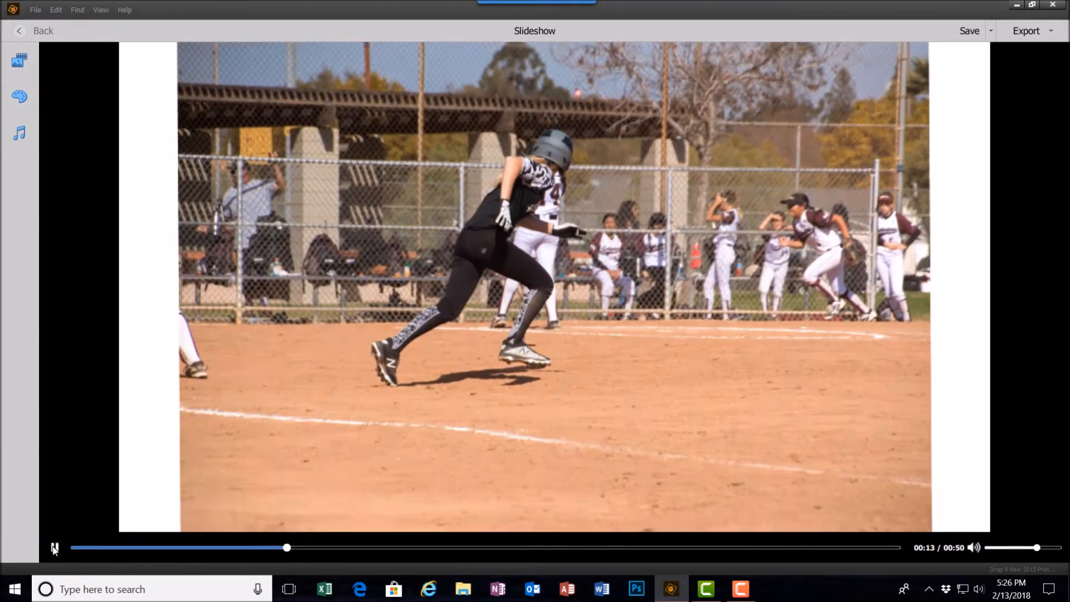
click(55, 547)
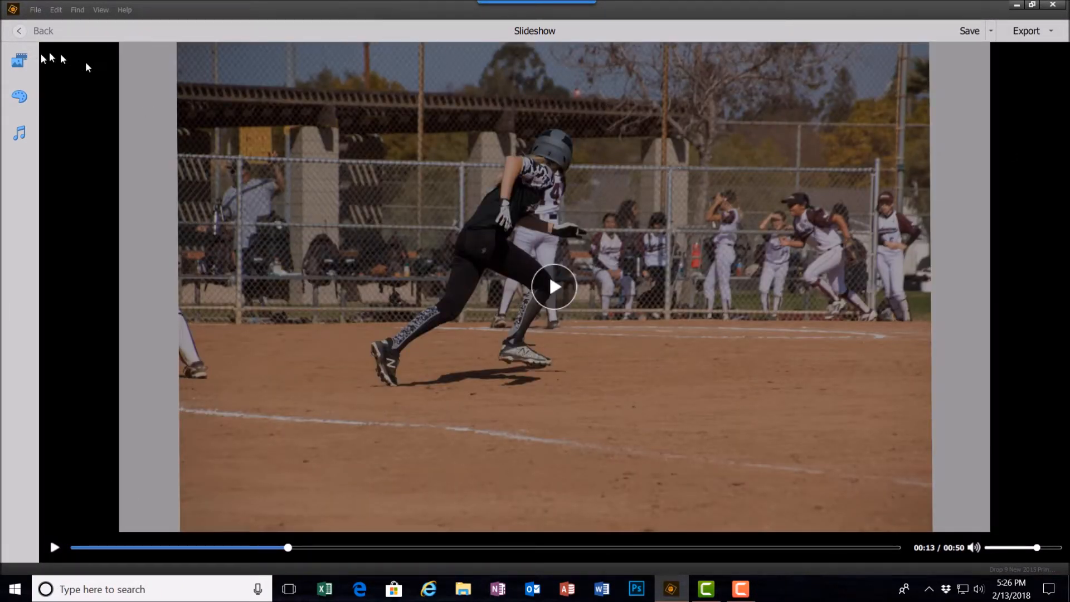
Add the 20-John Fogerty-Centerfield track to the slideshow audio and remove the Captainzero track
click(19, 132)
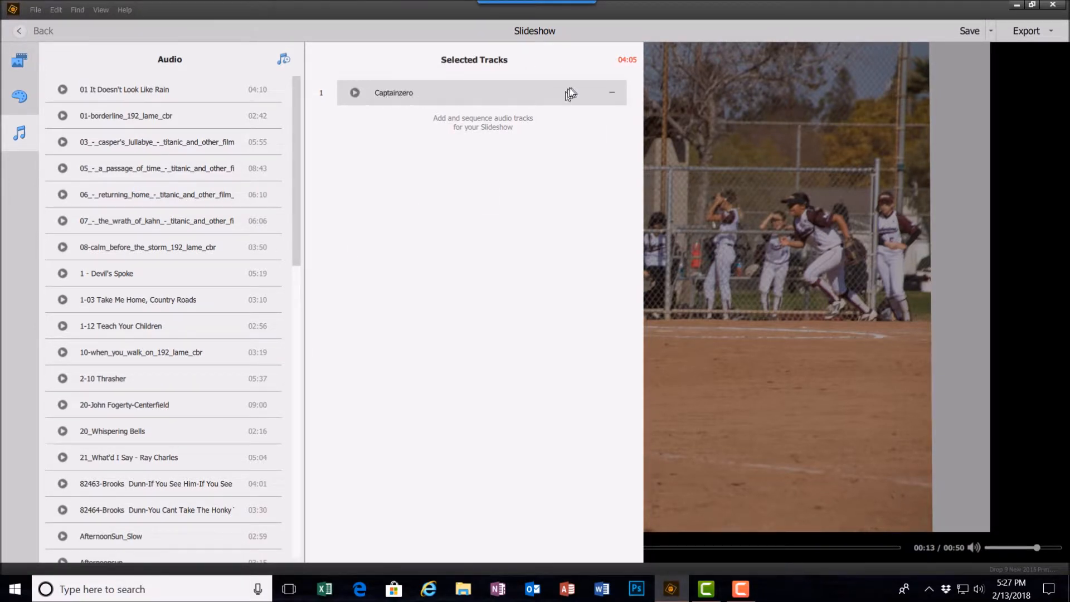
mouse_move(129, 405)
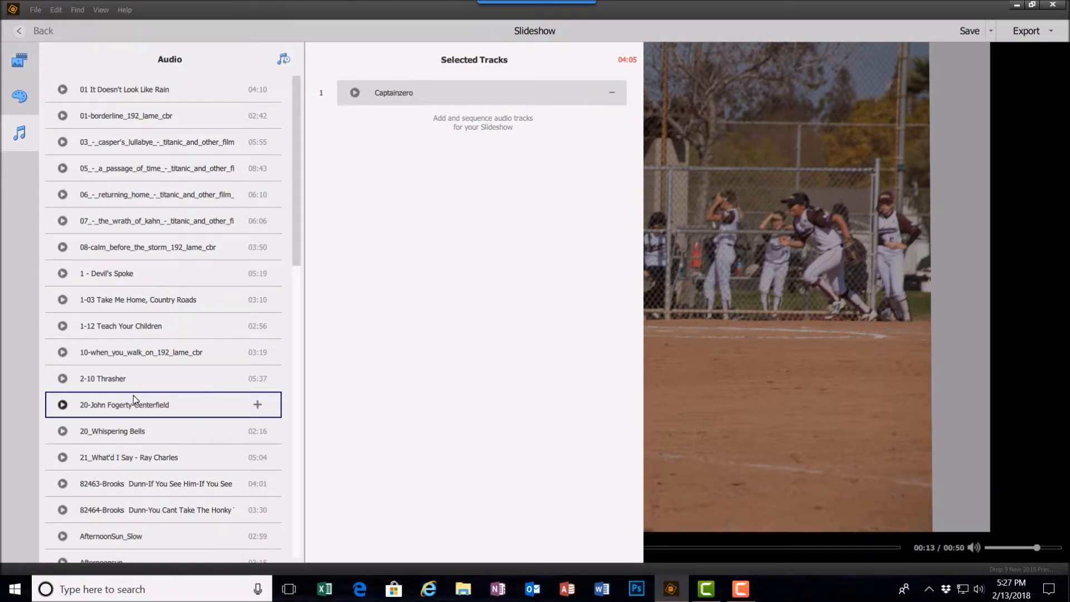
click(257, 405)
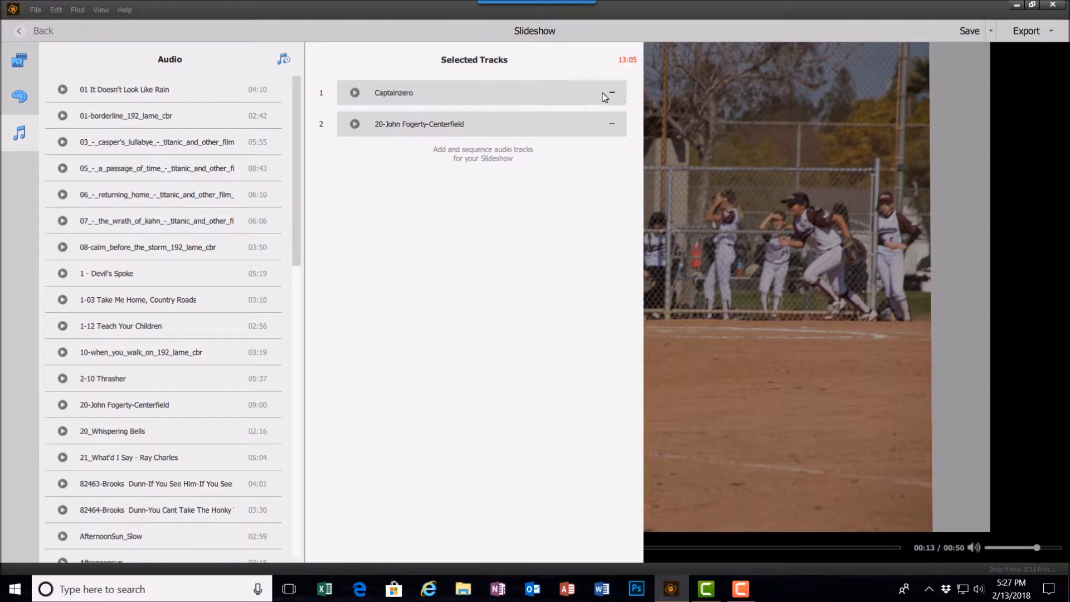
click(611, 94)
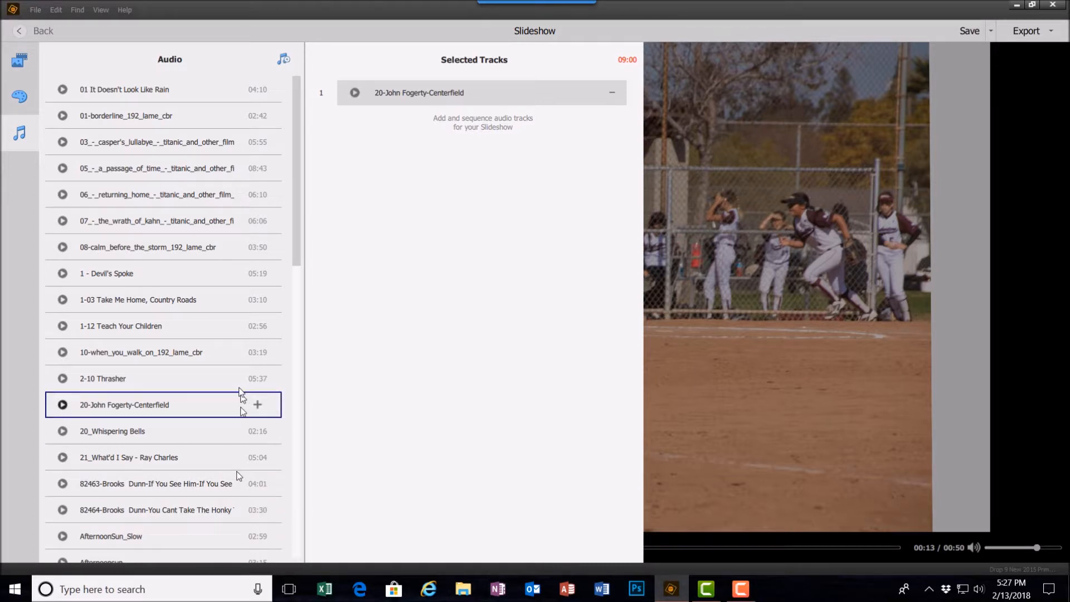
Reapply the Pan & Zoom theme with the new music and pause the preview
click(19, 62)
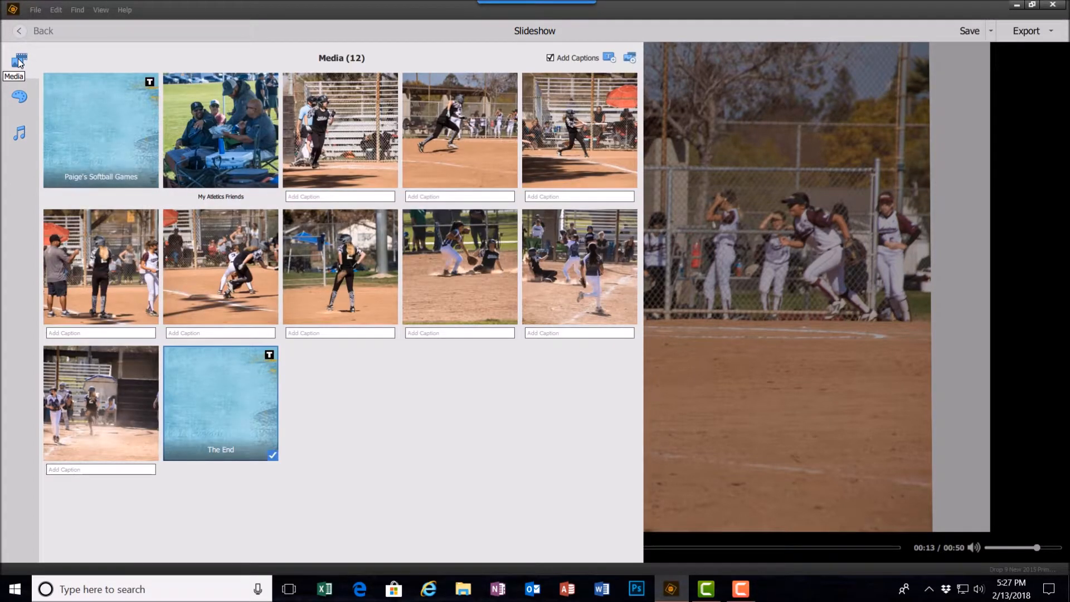
click(25, 99)
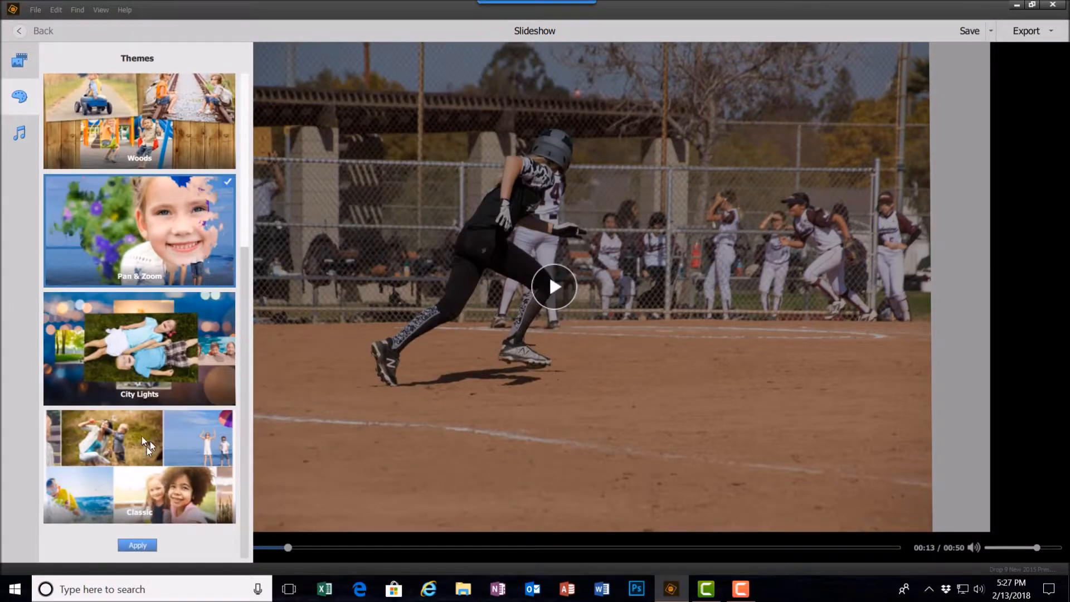
click(139, 545)
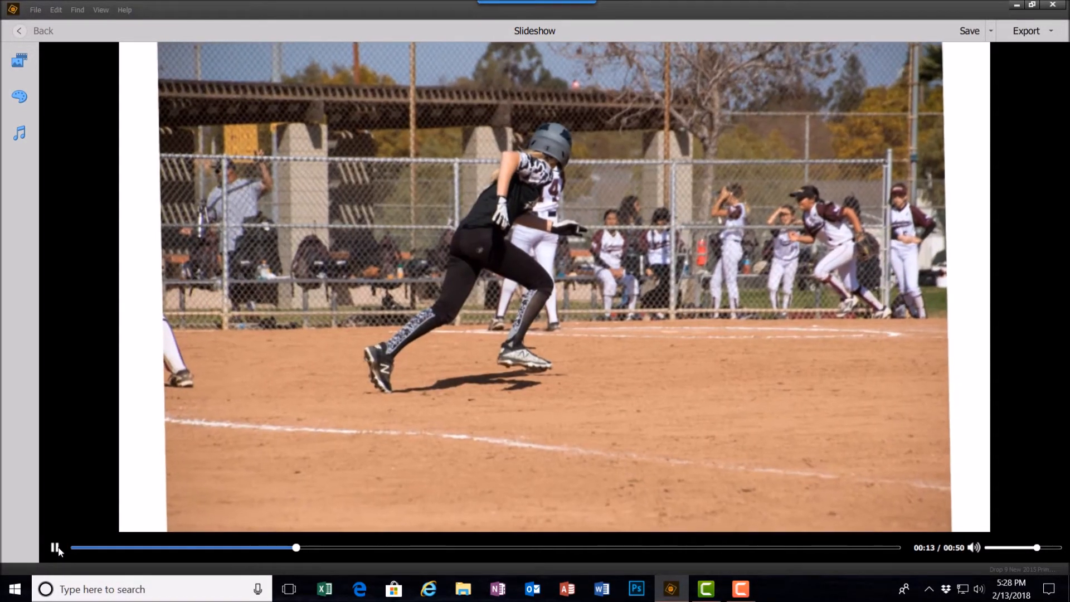
click(54, 547)
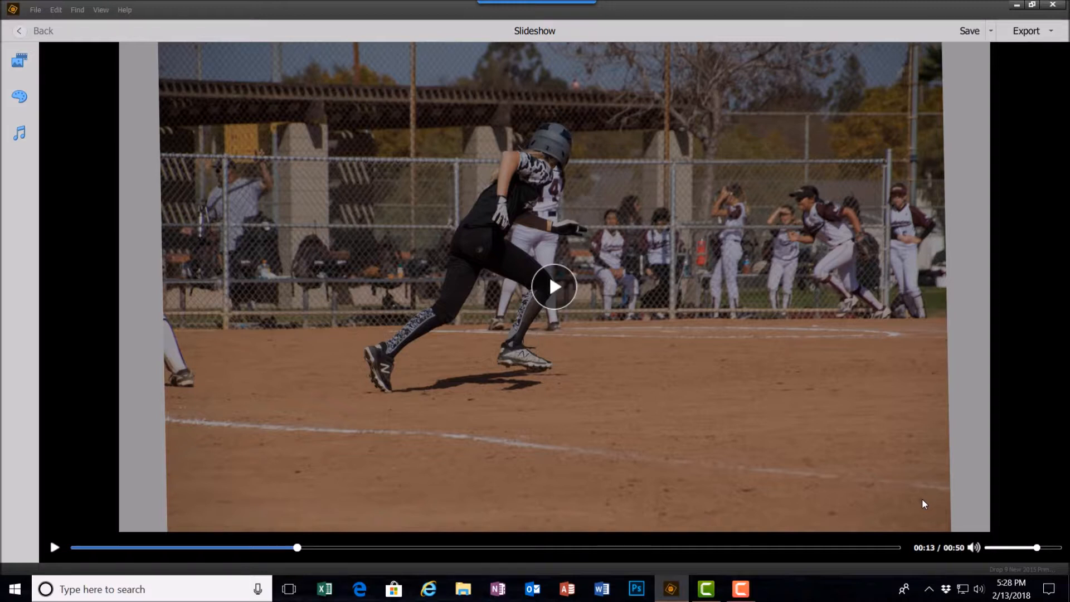
Save the slideshow under the name SS Titorial
click(991, 31)
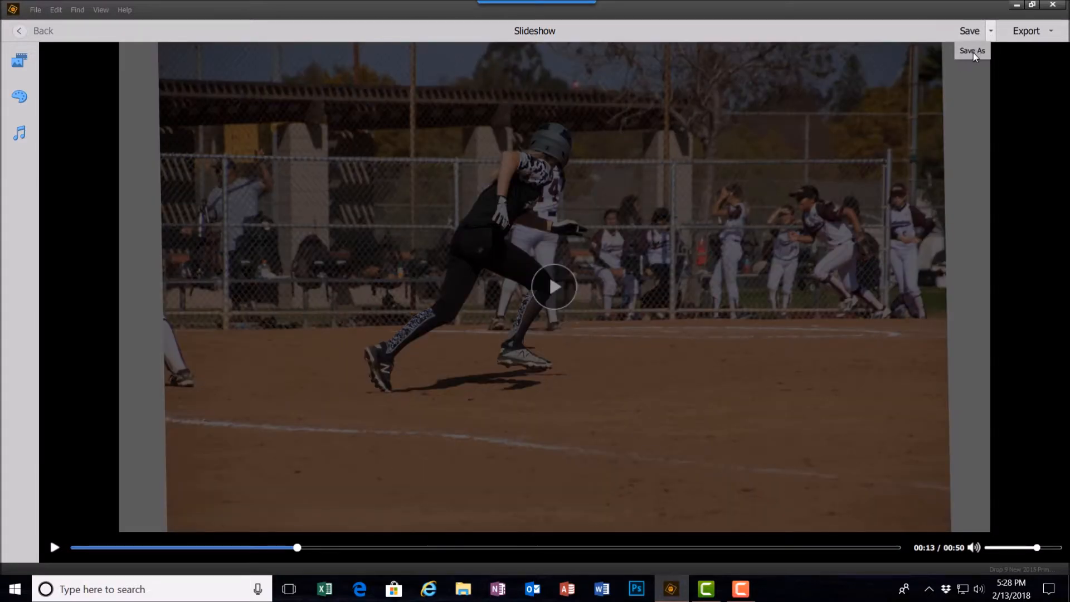
click(973, 52)
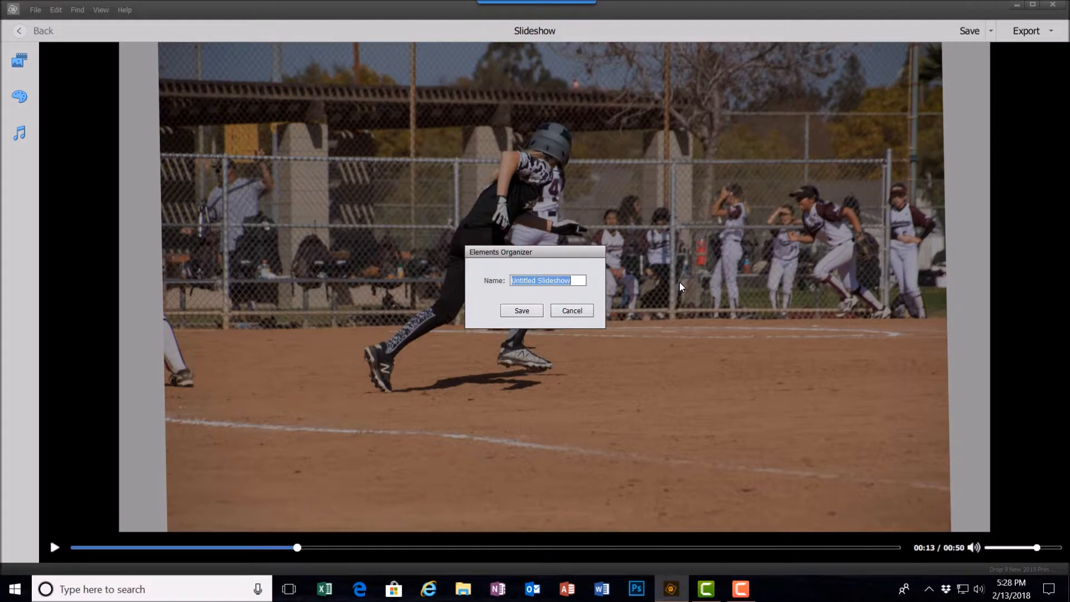
text(SS )
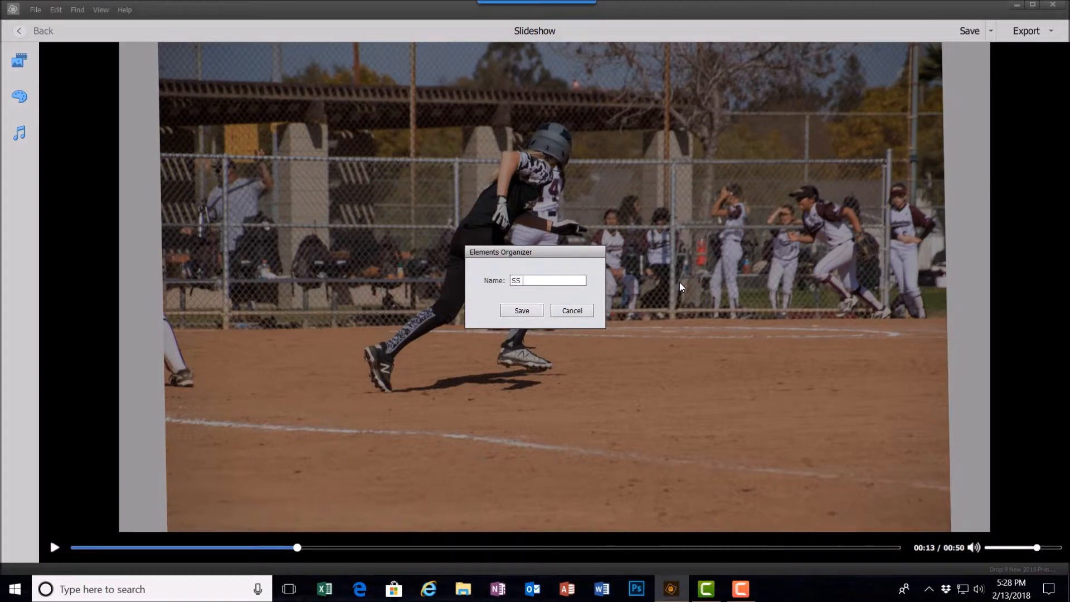
text(Titorial)
click(522, 311)
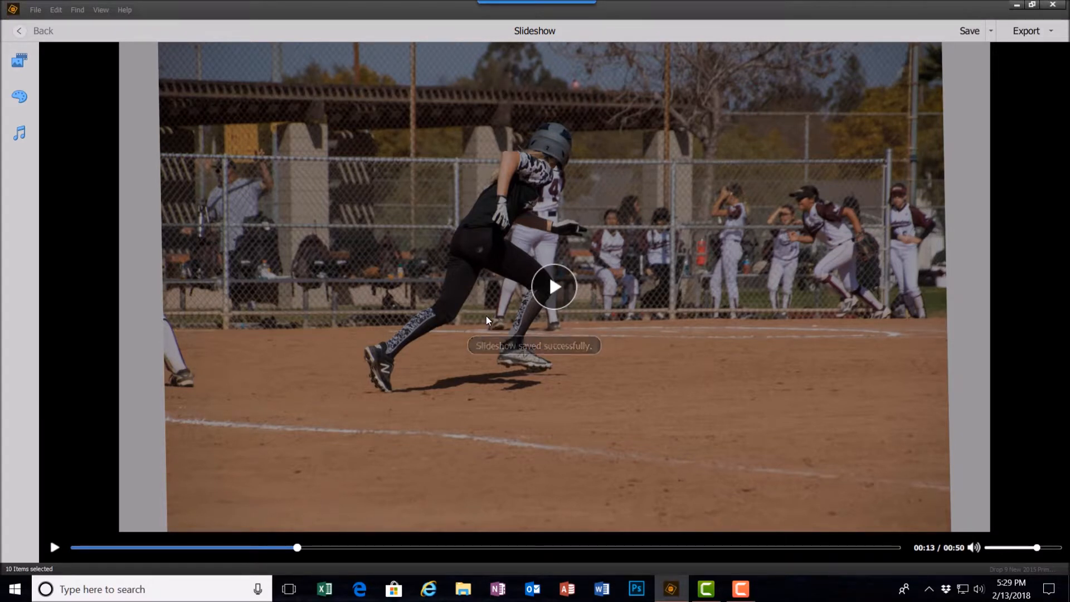
Export the slideshow to YouTube, upload it with the prefilled details, and close the upload window
click(19, 60)
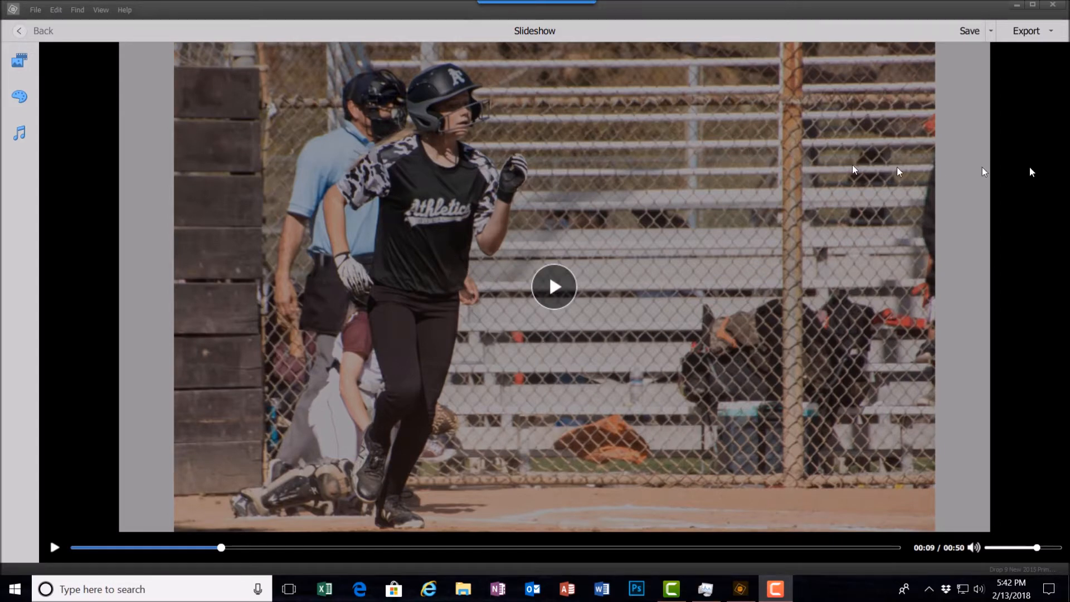
click(1052, 34)
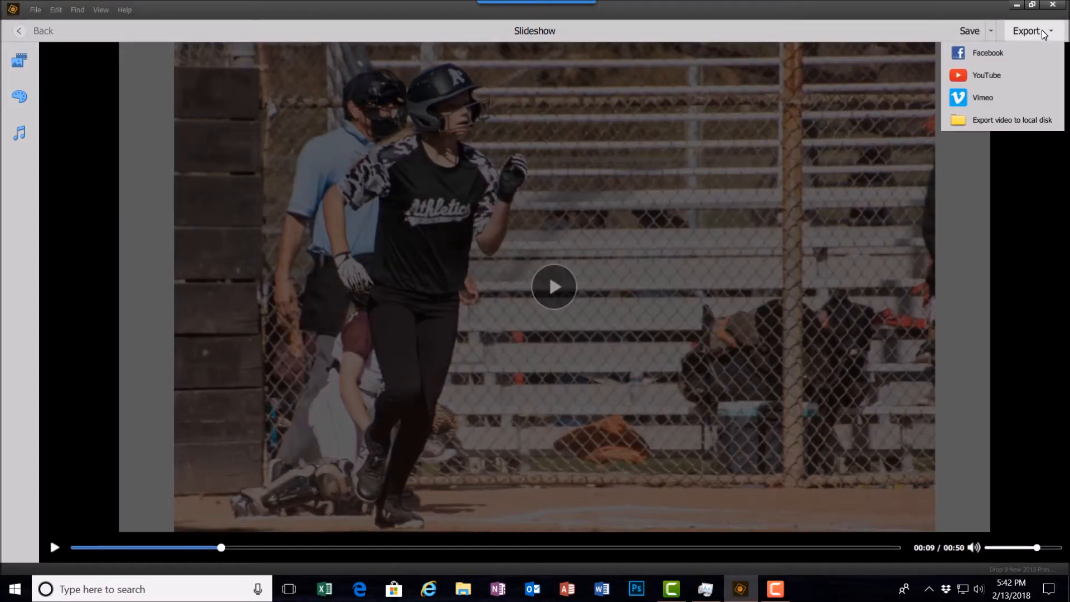
click(957, 76)
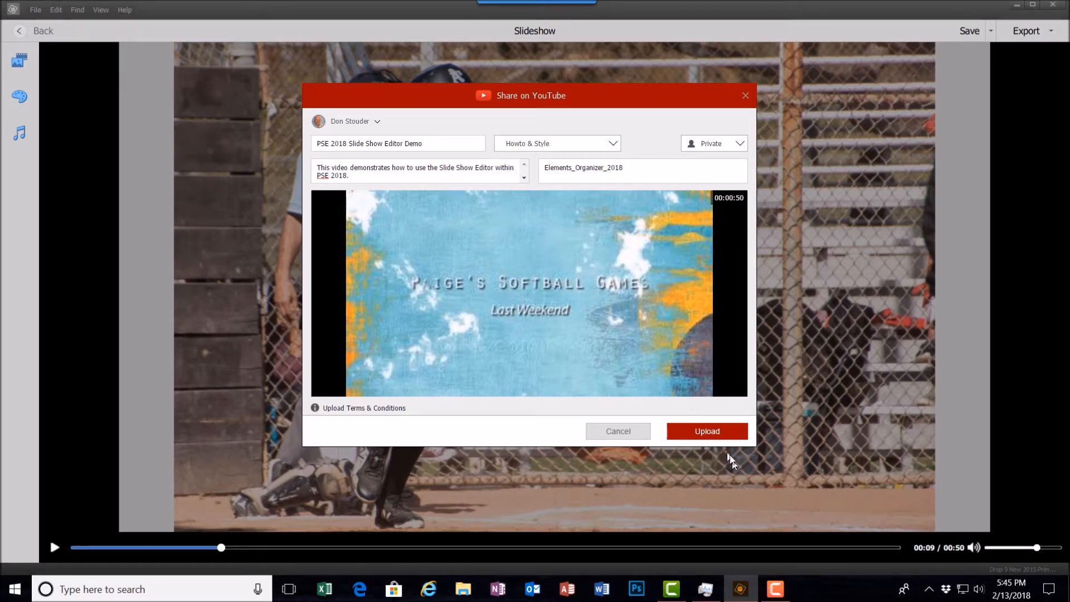
click(695, 434)
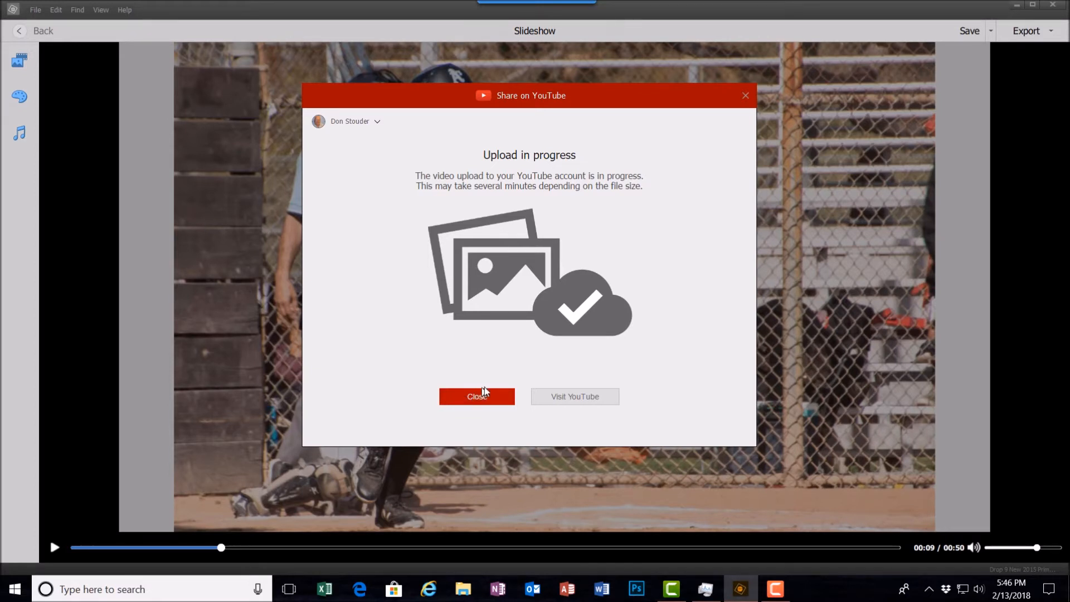
click(474, 398)
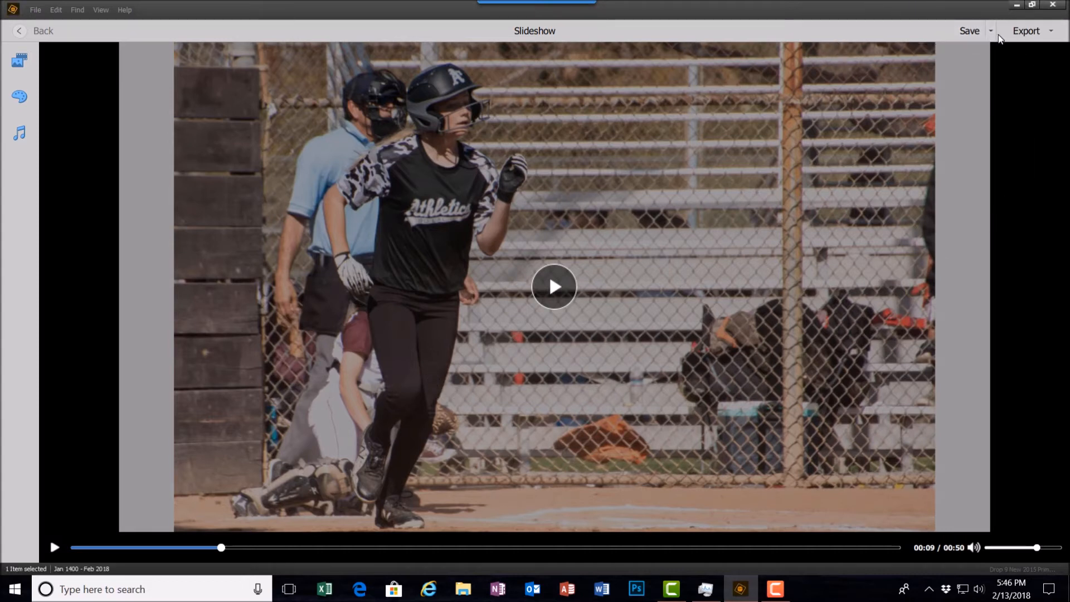
Save the editable slideshow project and return to the Organizer media view
click(969, 32)
click(21, 31)
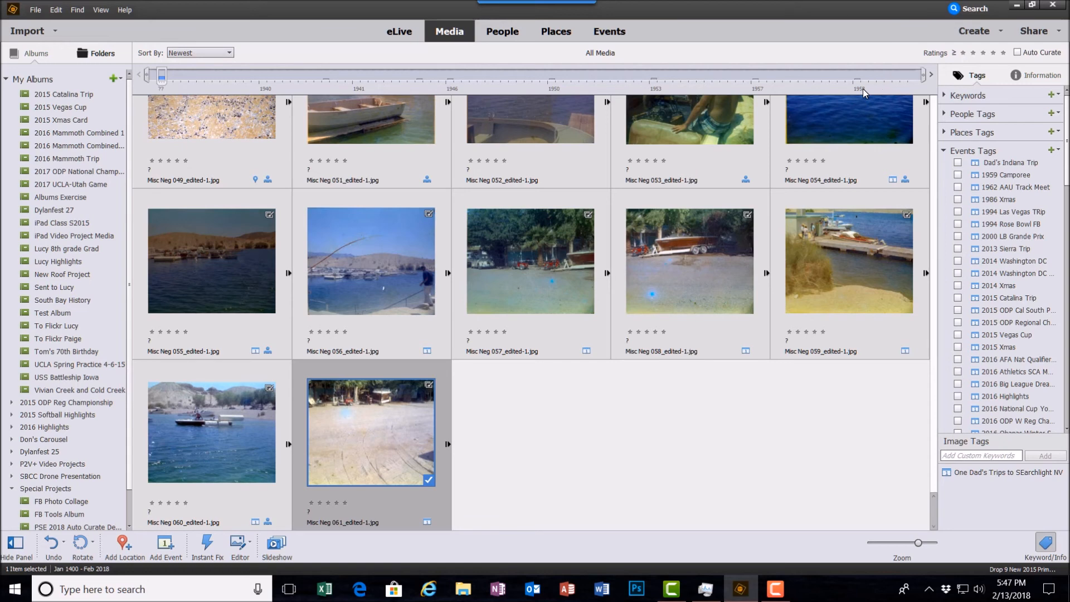
scroll(608, 188, up, 5)
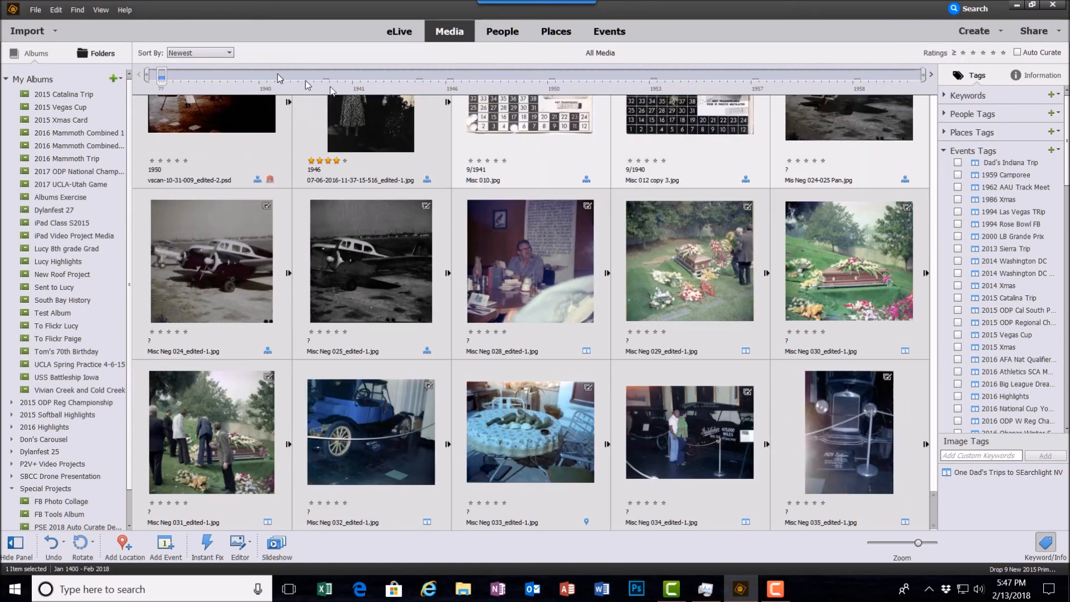